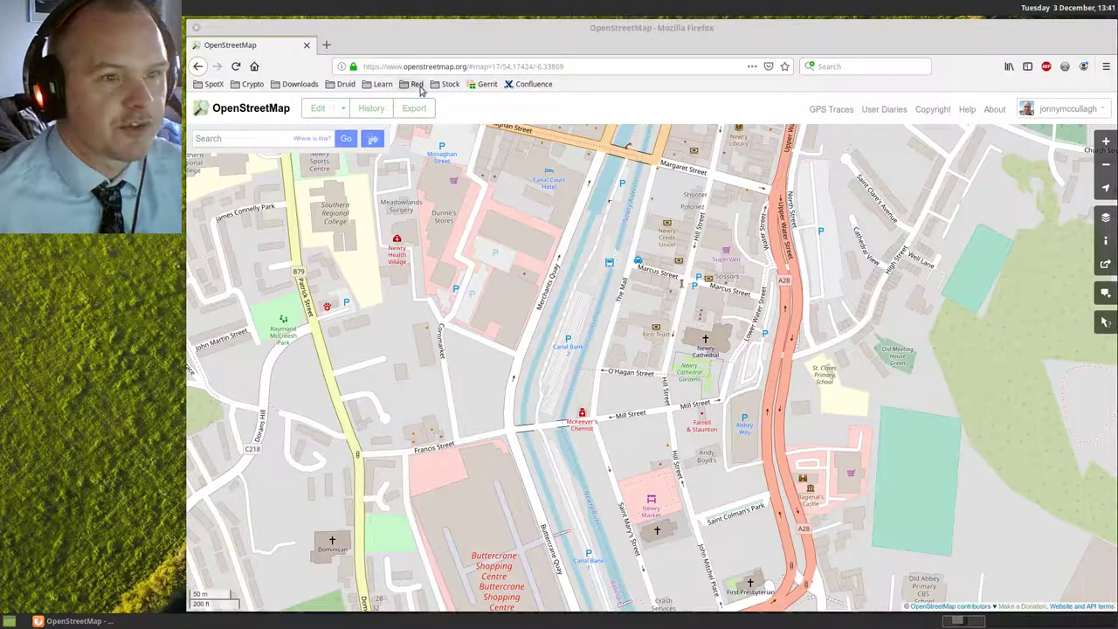
Open the map editor and bring the corner of Edward Street and Lower Catherine Street into close view.
drag(405, 66, 470, 68)
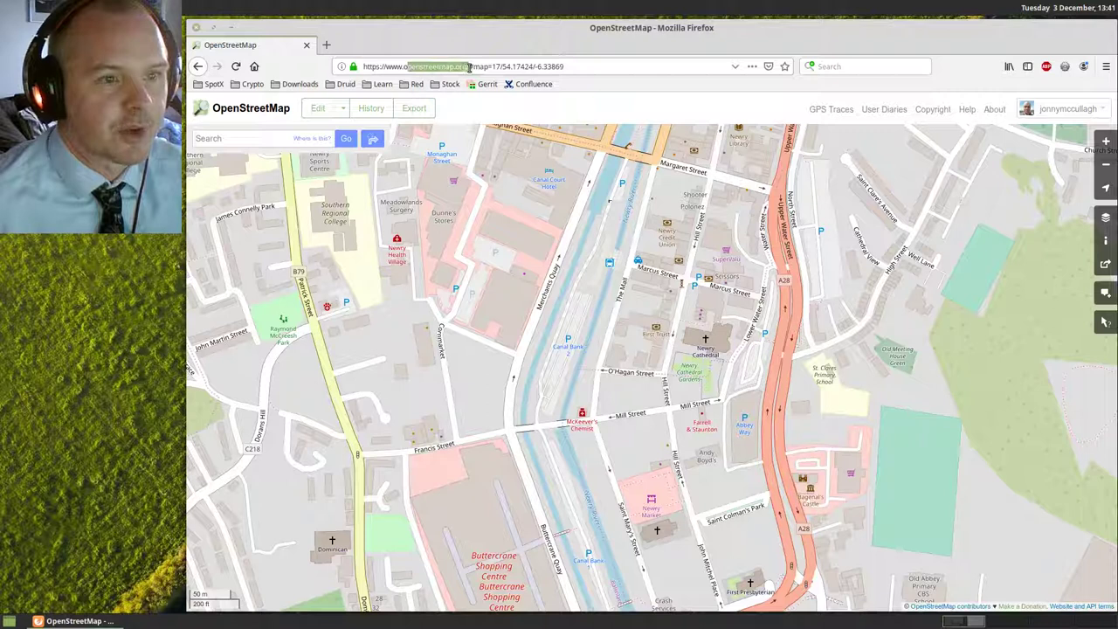
click(470, 68)
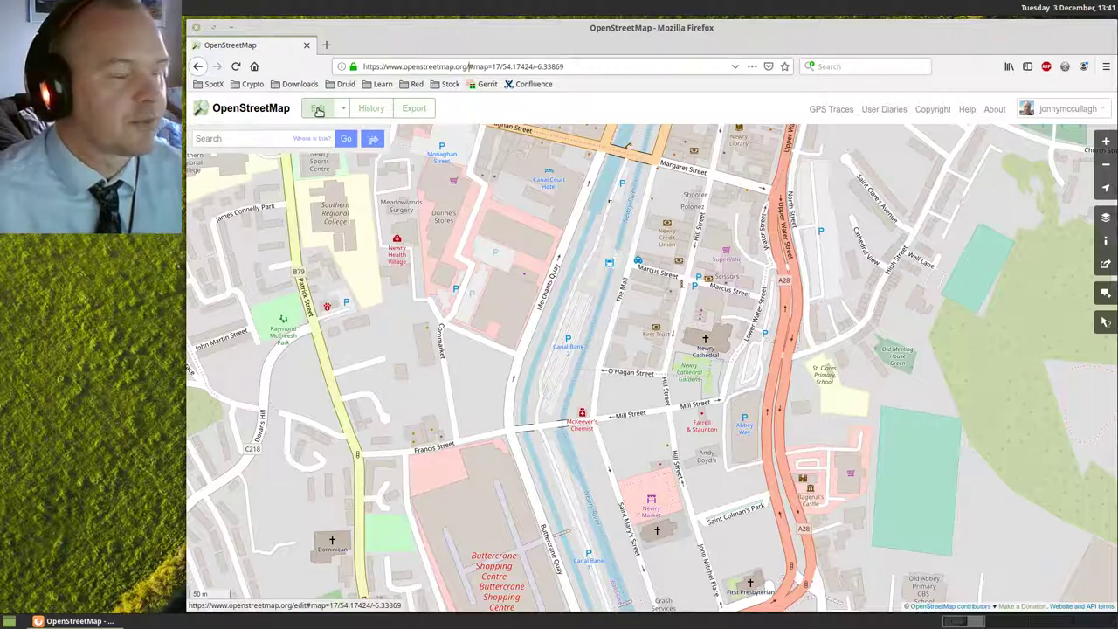
click(318, 109)
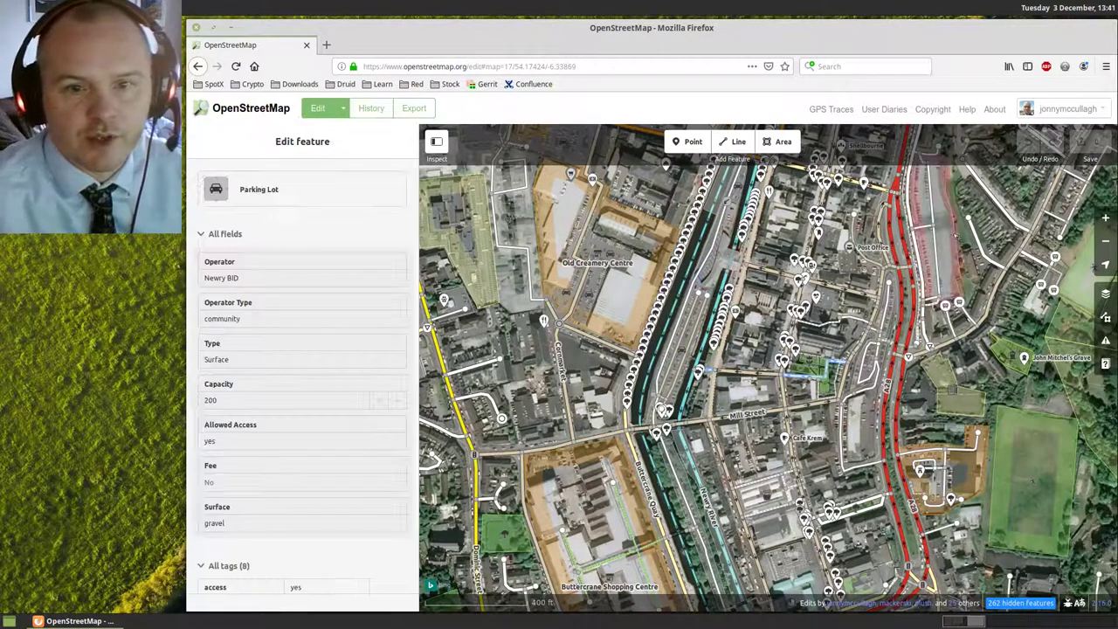
drag(973, 199, 1025, 450)
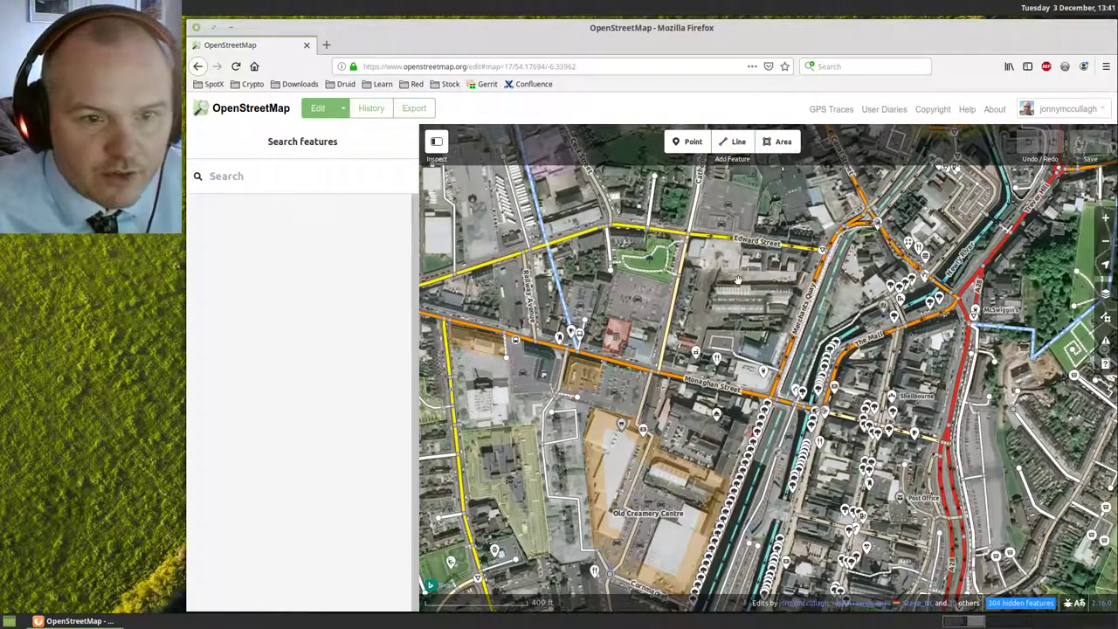
drag(718, 259, 718, 350)
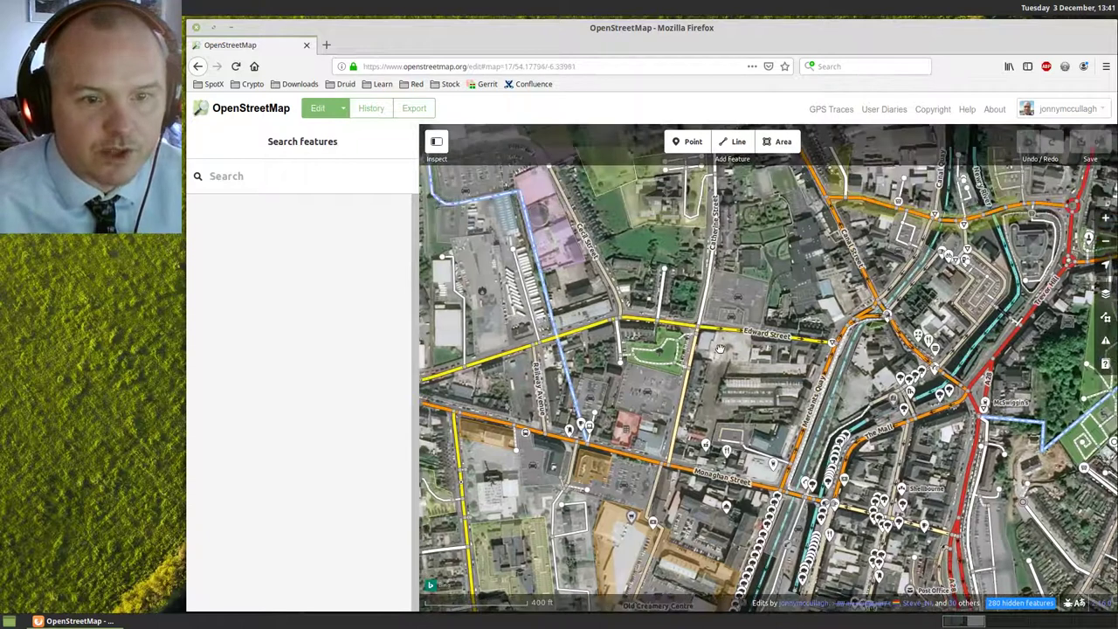
scroll(718, 349, up, 1)
scroll(718, 349, up, 3)
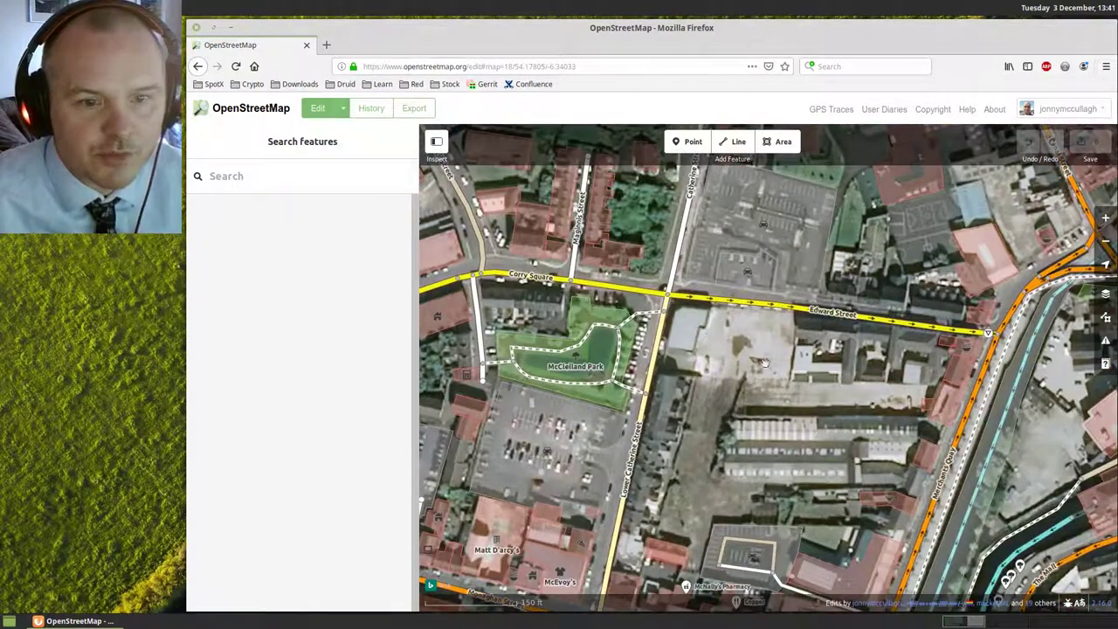
drag(734, 349, 724, 312)
scroll(724, 312, up, 2)
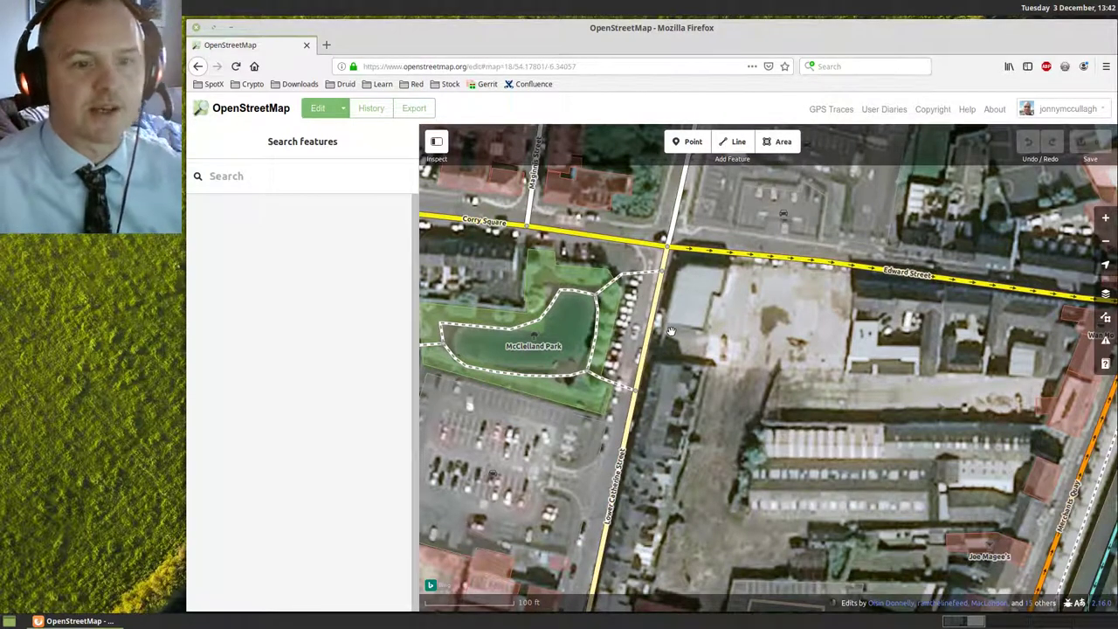
Inspect the attributes of the existing parking lot just north of Edward Street, and deselect it.
click(793, 267)
click(775, 198)
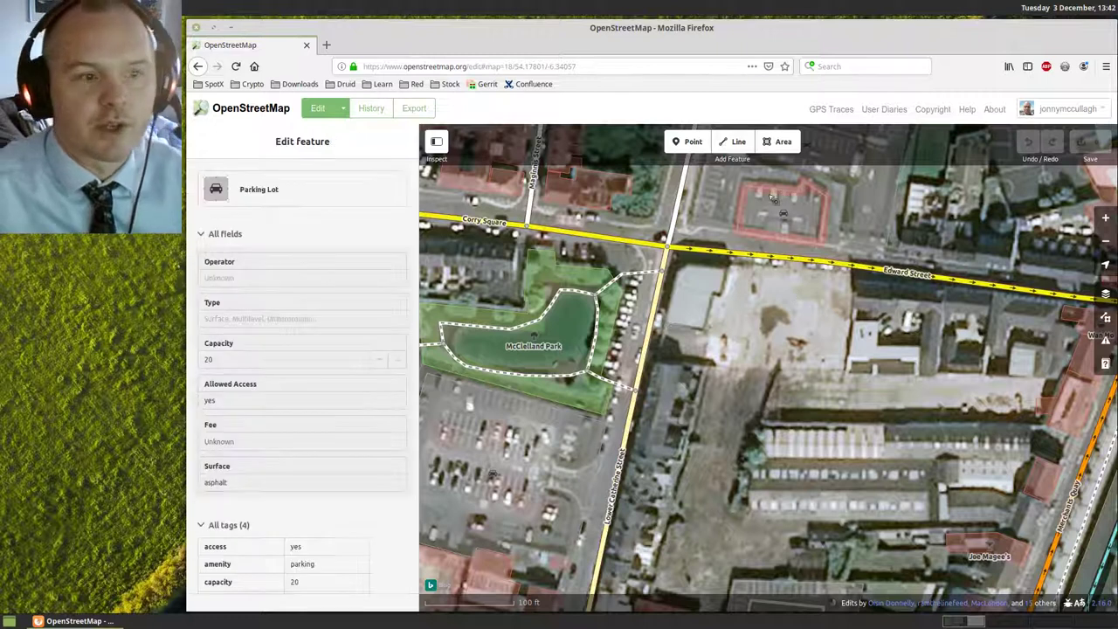
click(686, 186)
key(Escape)
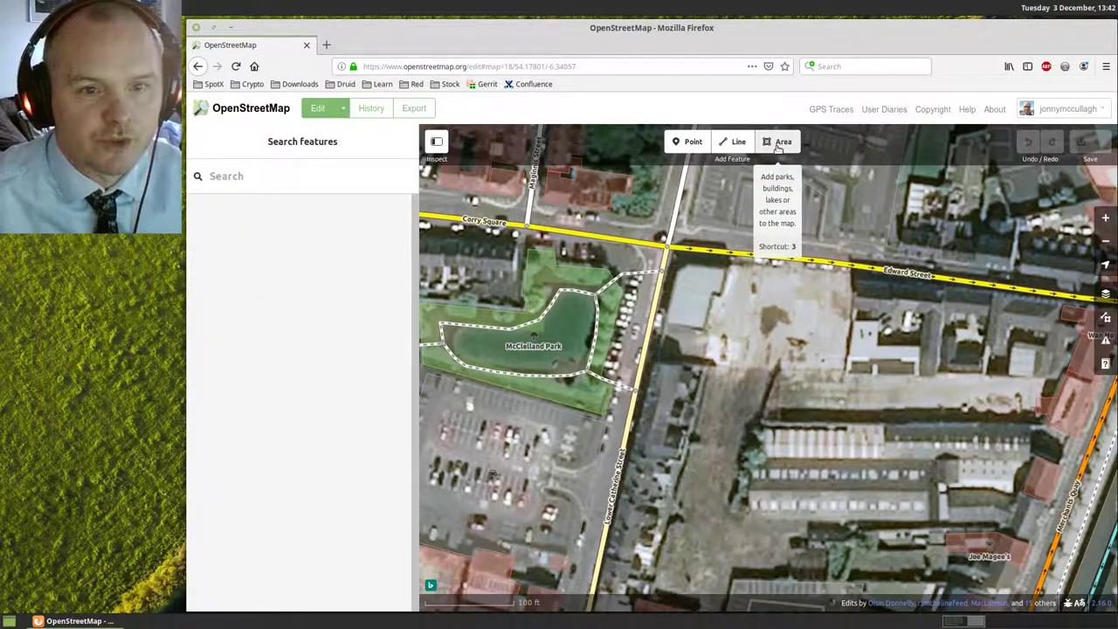
Trace the unmapped building at the corner of Edward Street and Lower Catherine Street as a closed area.
click(777, 143)
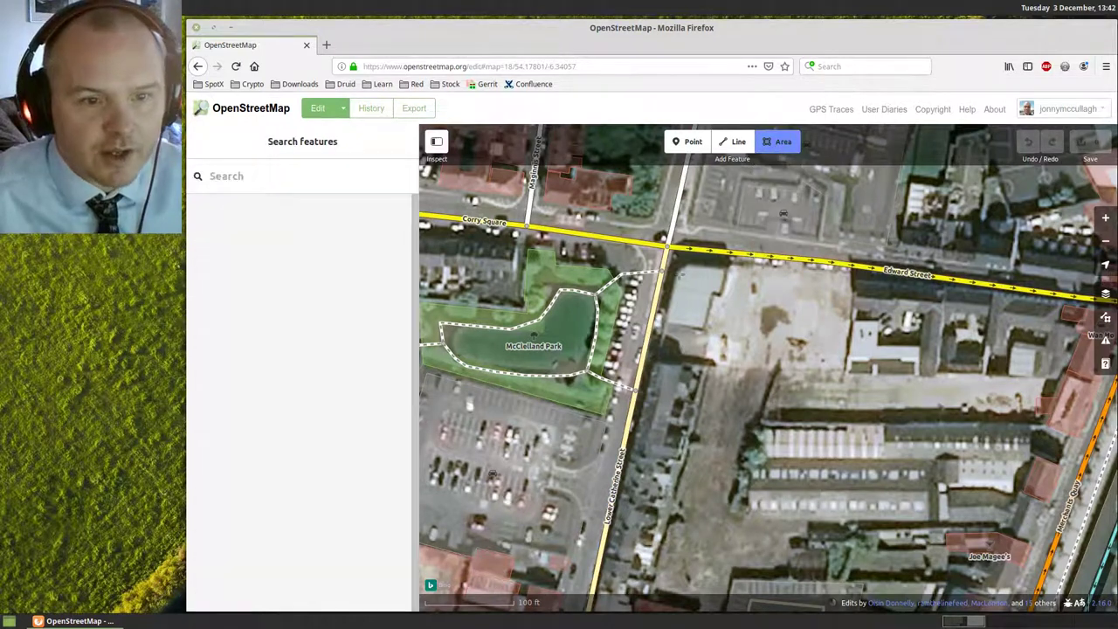
click(676, 271)
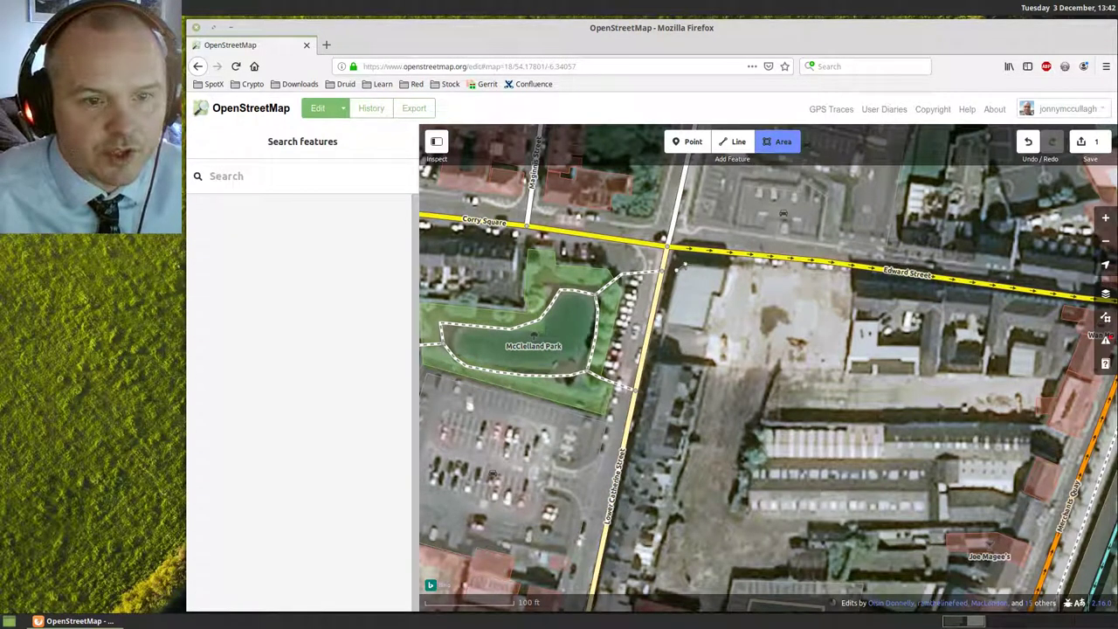
click(726, 267)
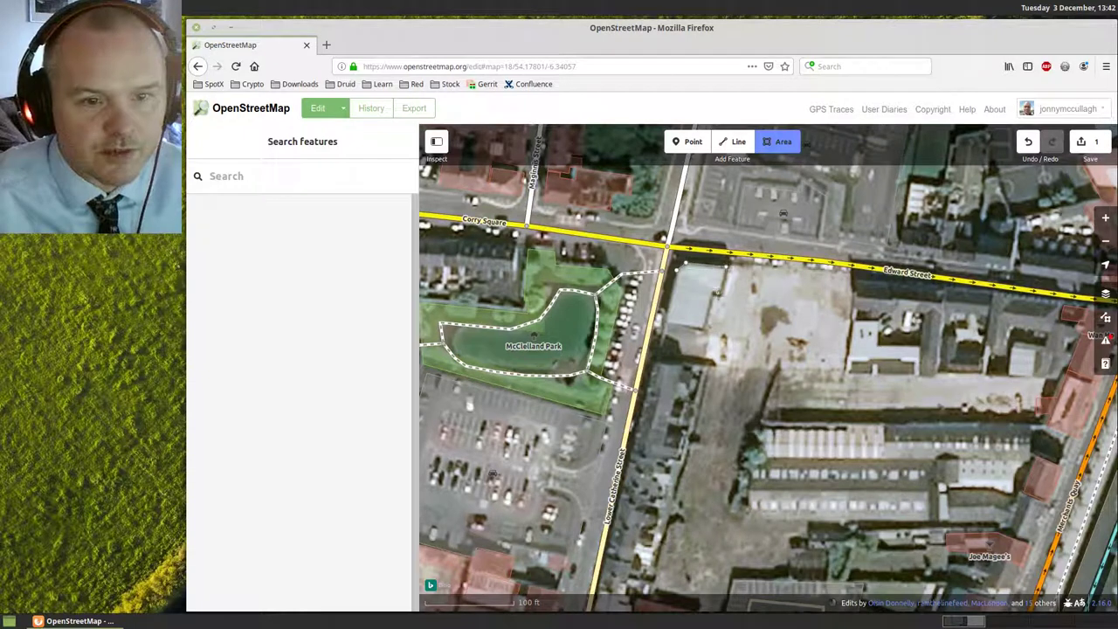
click(718, 293)
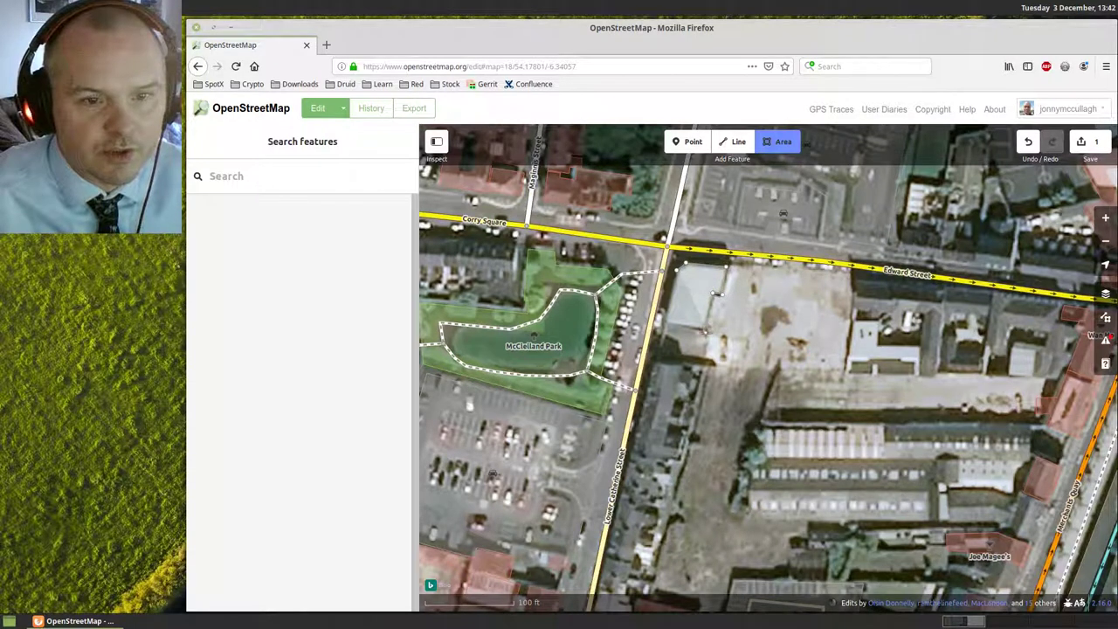
click(704, 332)
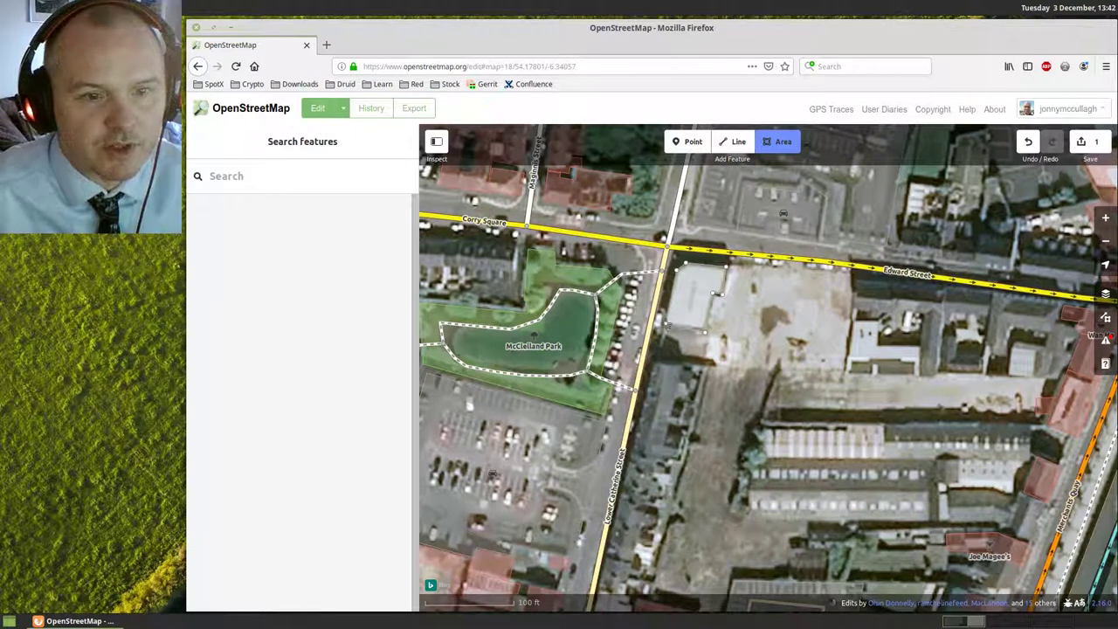
double_click(667, 326)
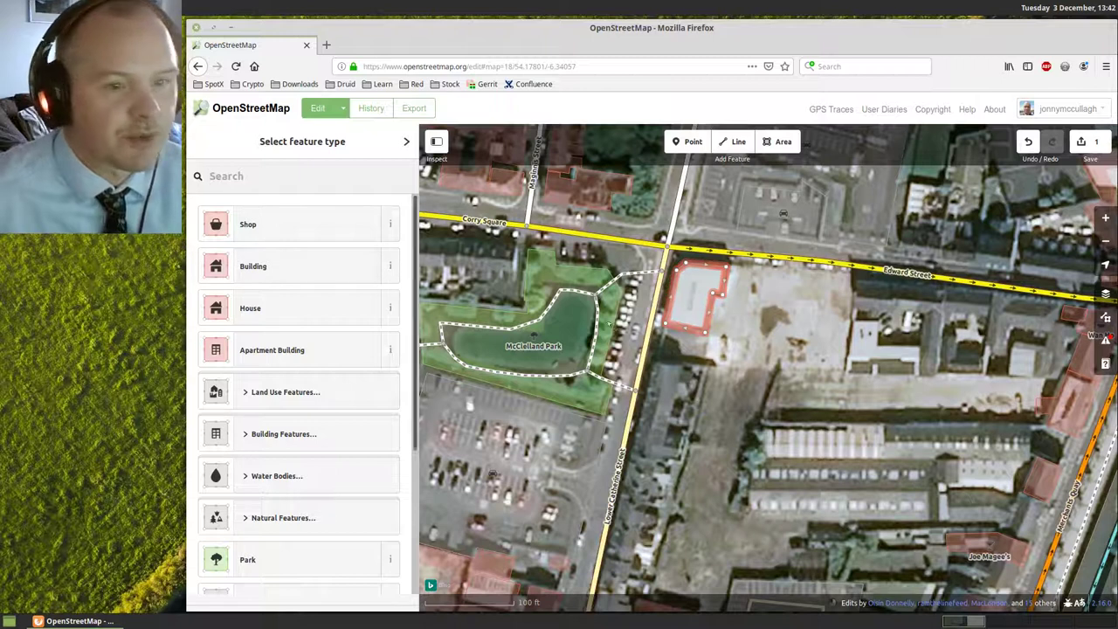
Classify the traced area as a Building and set its levels to 2.
click(275, 268)
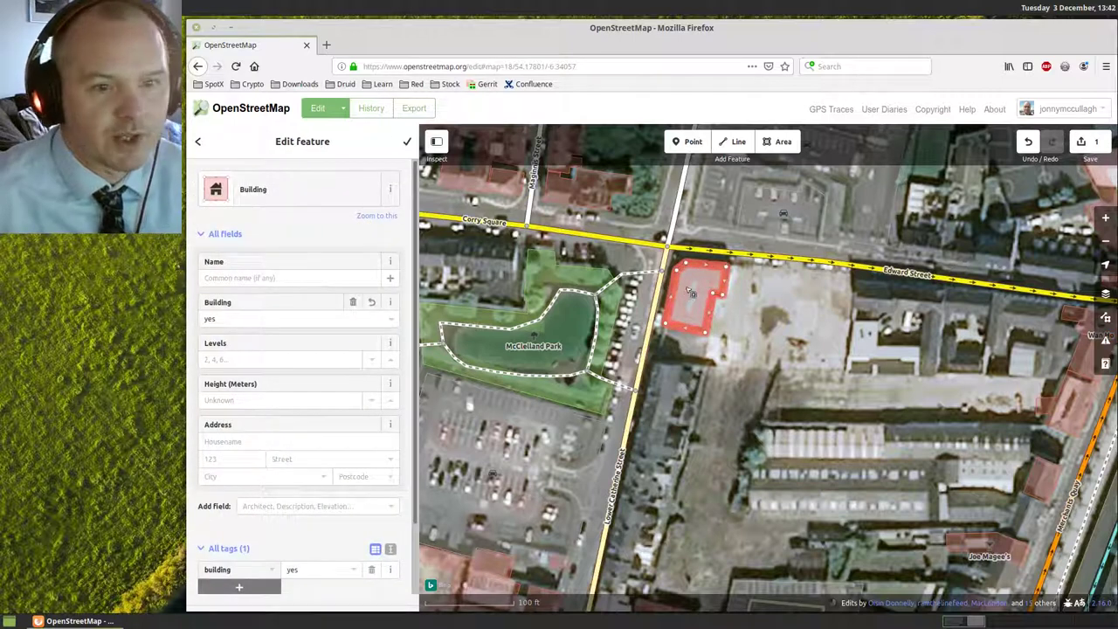
click(246, 359)
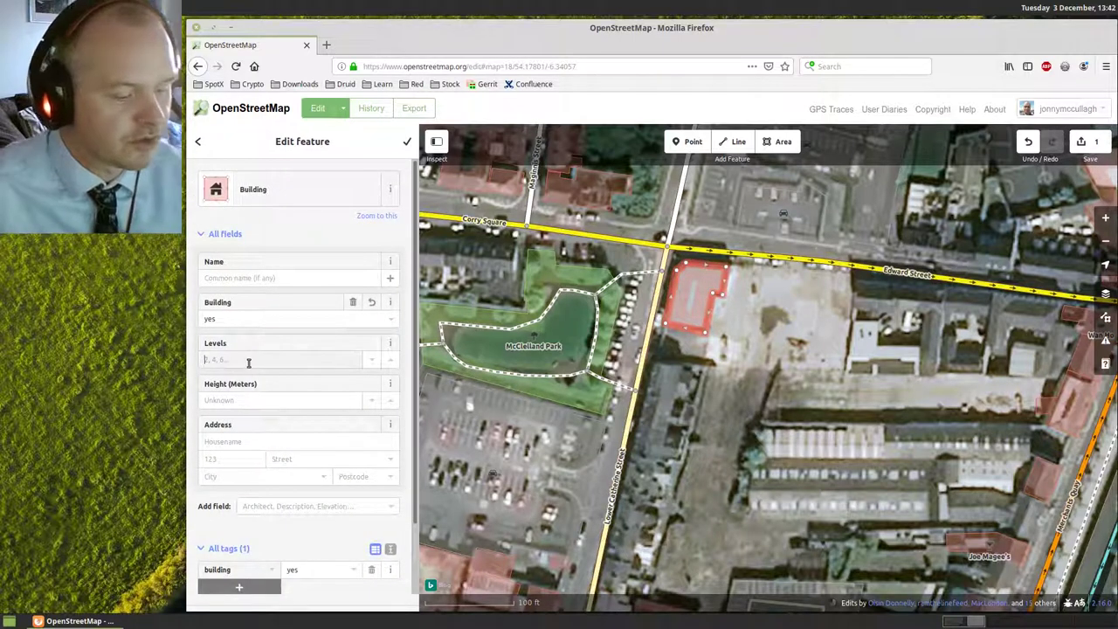
text(2)
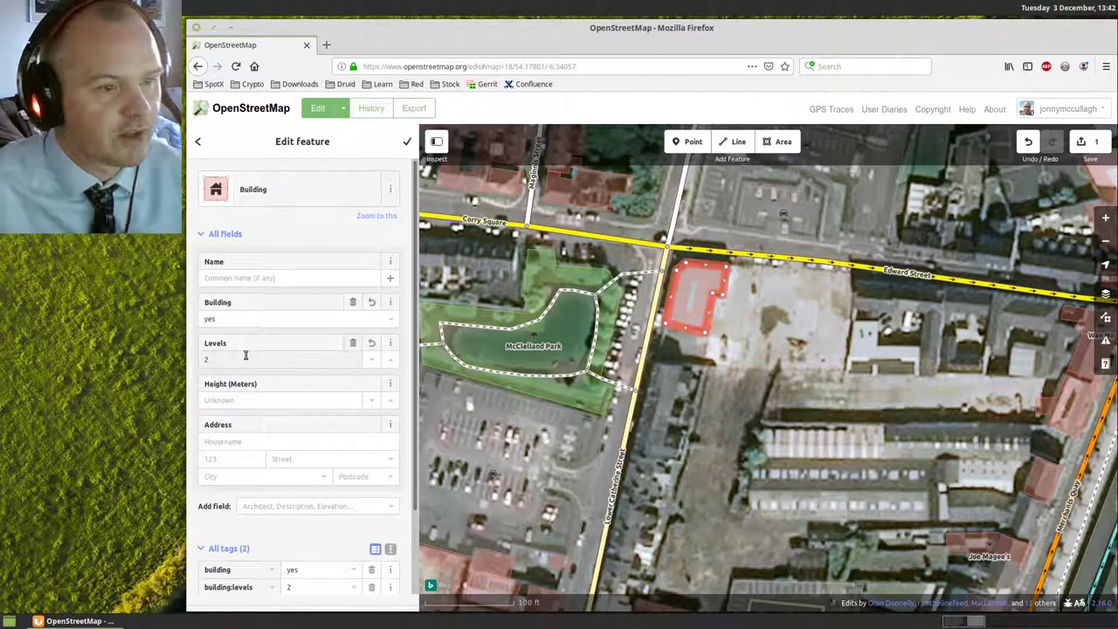
Set the building's address street to Edward Street and finish editing the feature.
click(254, 278)
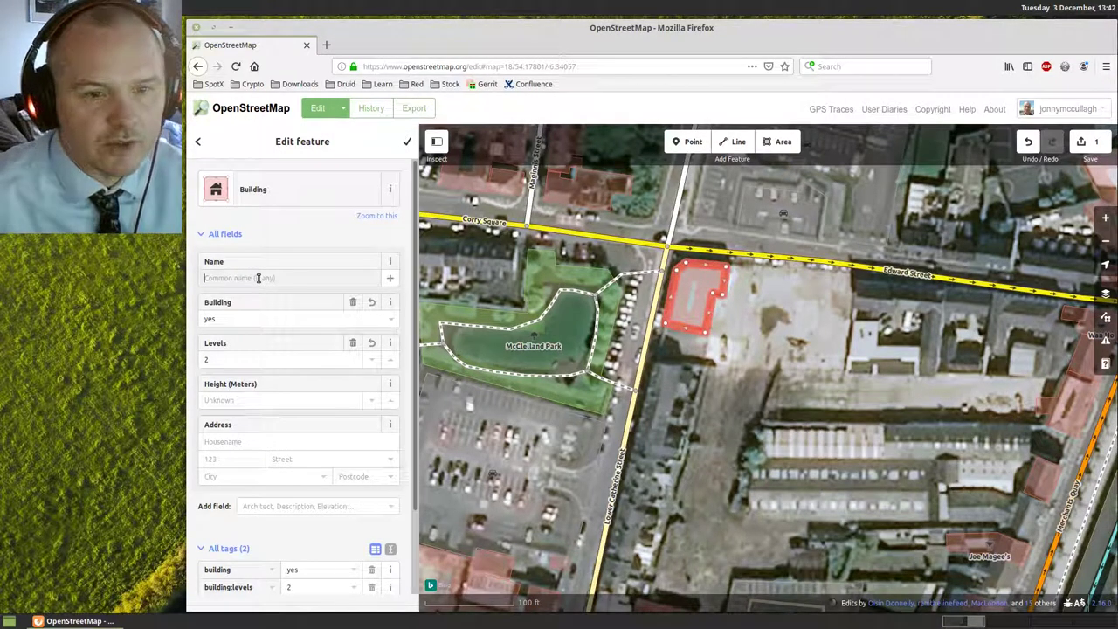
scroll(257, 437, down, 1)
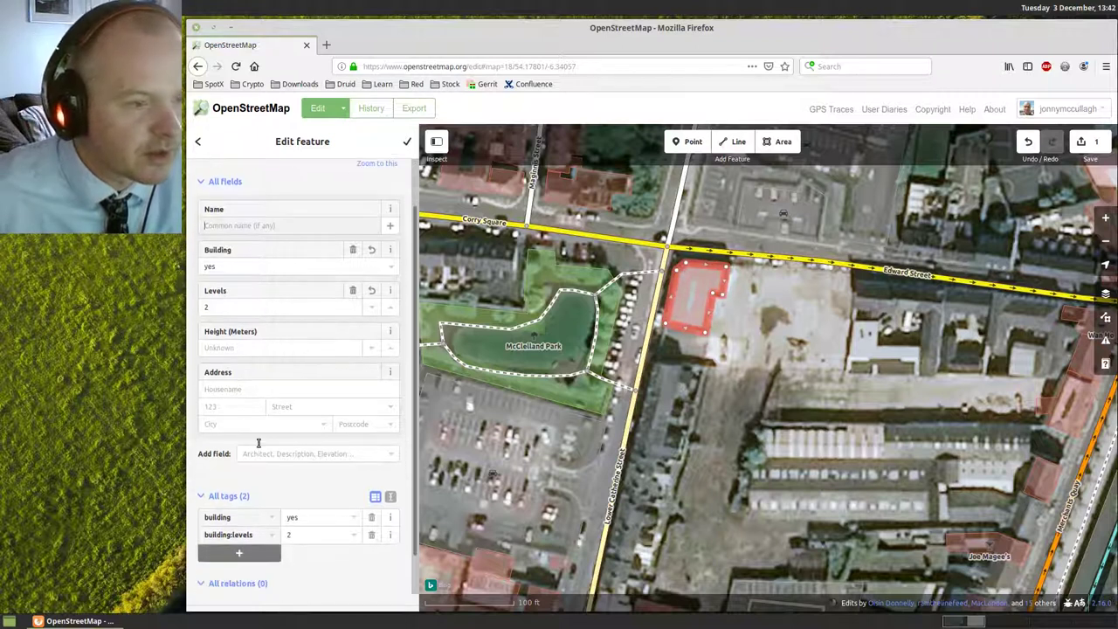
scroll(242, 297, up, 1)
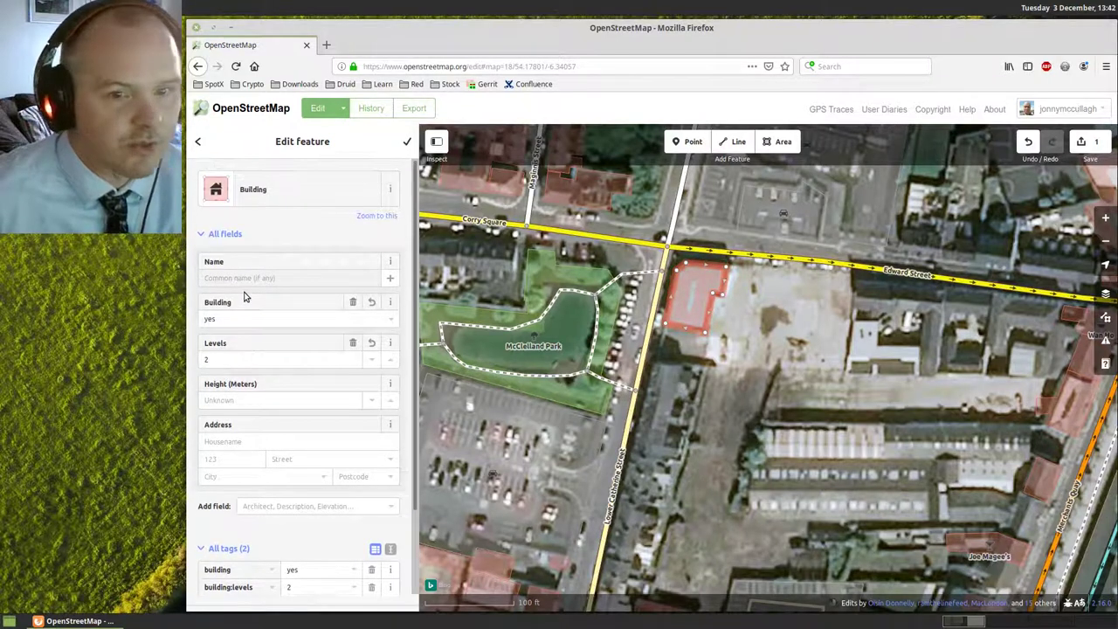
scroll(253, 296, down, 1)
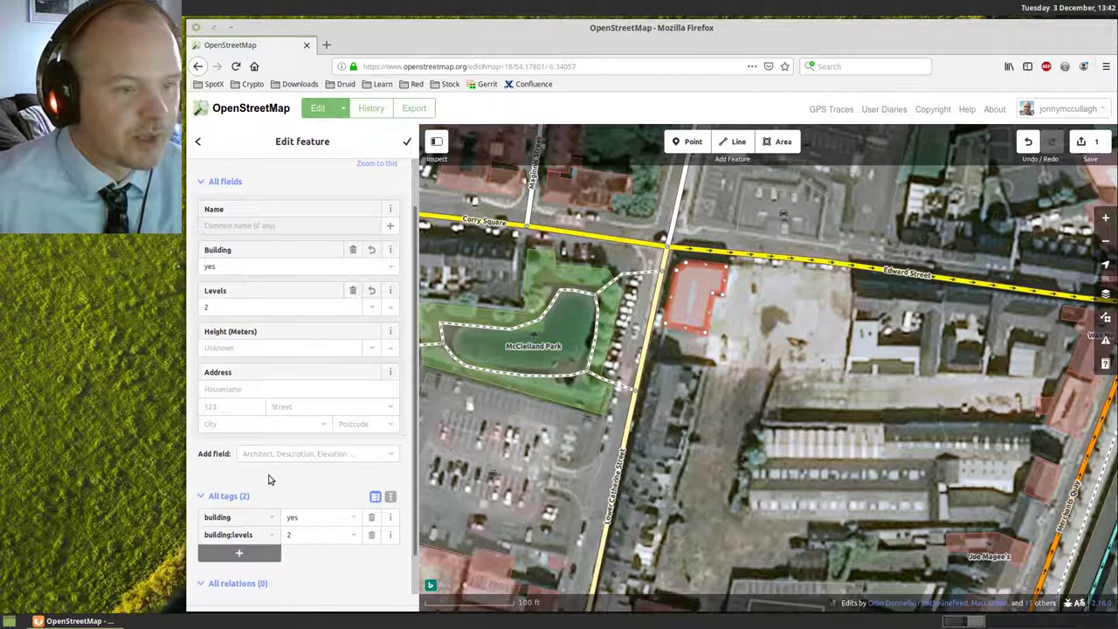
scroll(311, 498, down, 1)
scroll(311, 495, up, 2)
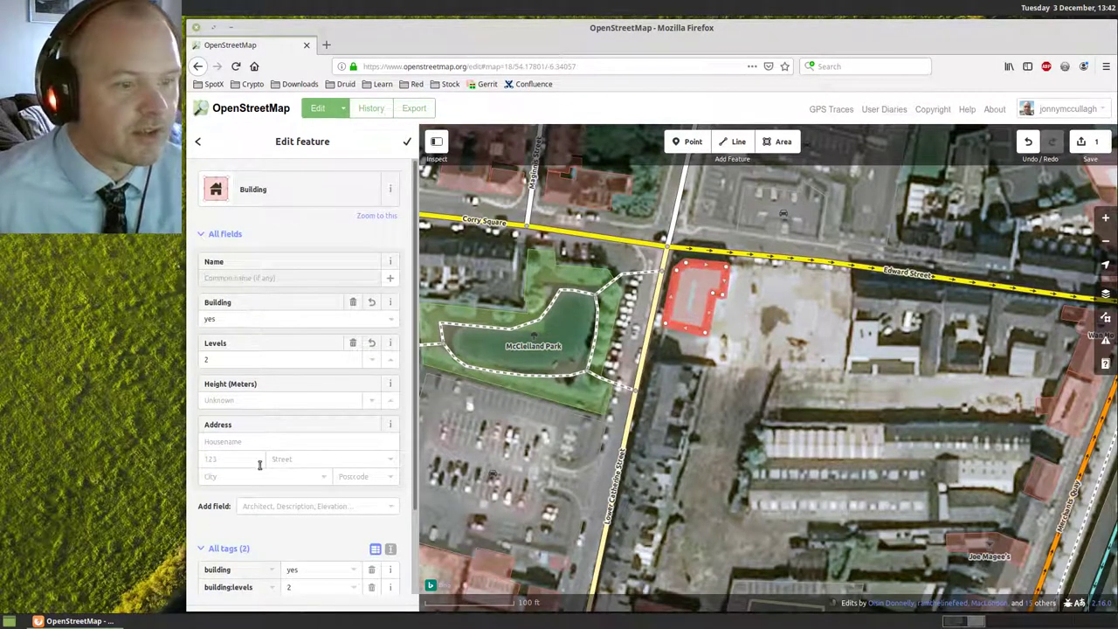
click(294, 460)
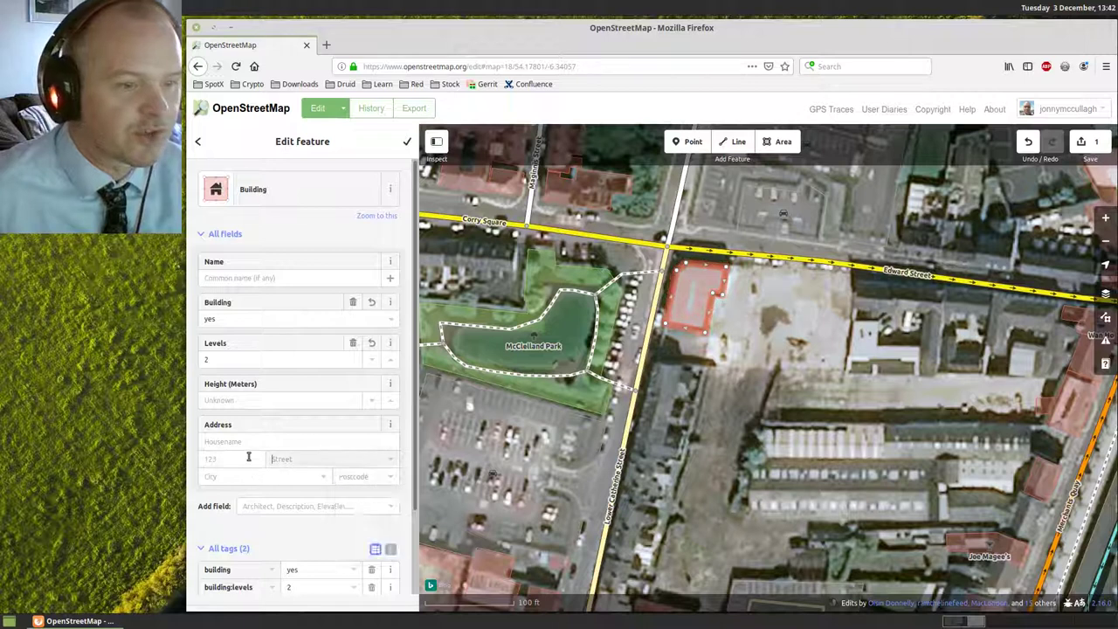
click(293, 460)
click(297, 495)
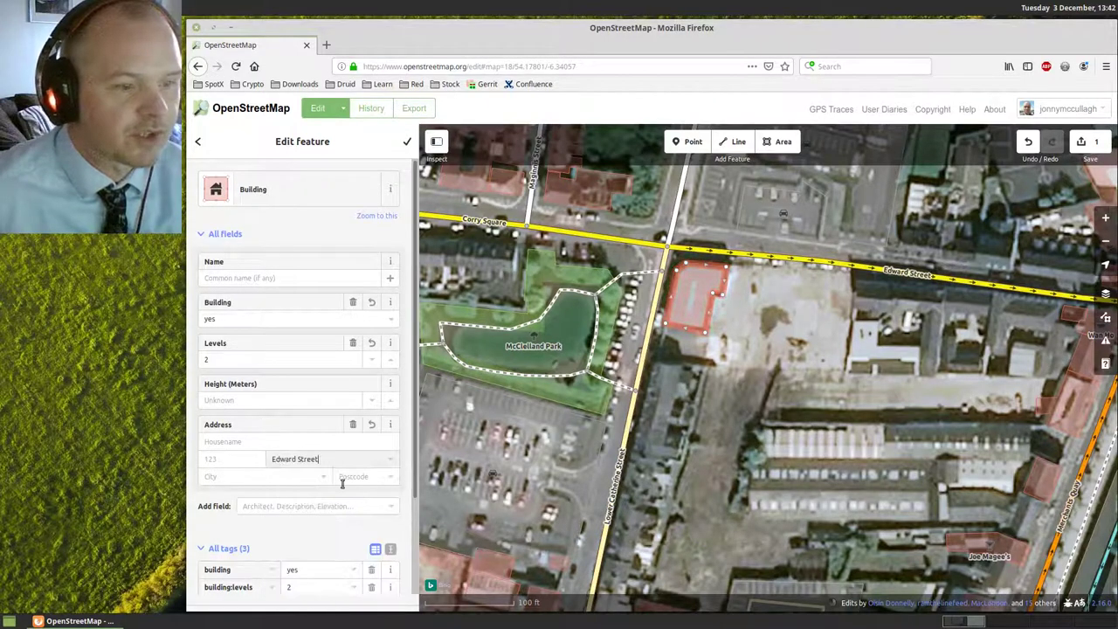
click(408, 145)
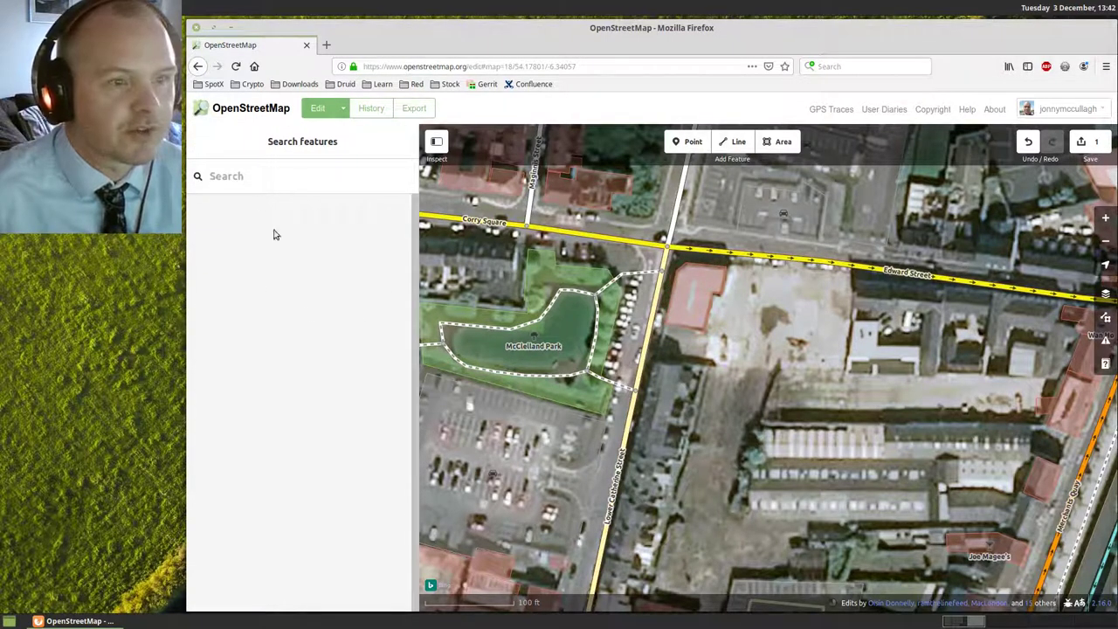
click(712, 320)
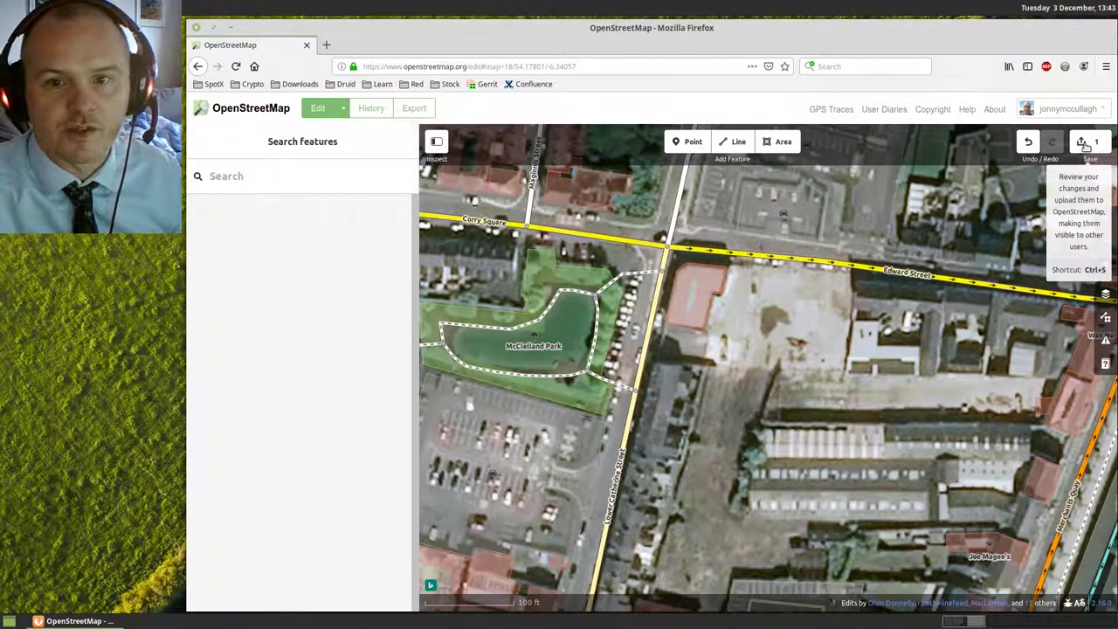
Upload the new building to OpenStreetMap with the changeset comment "added buildings".
click(1085, 144)
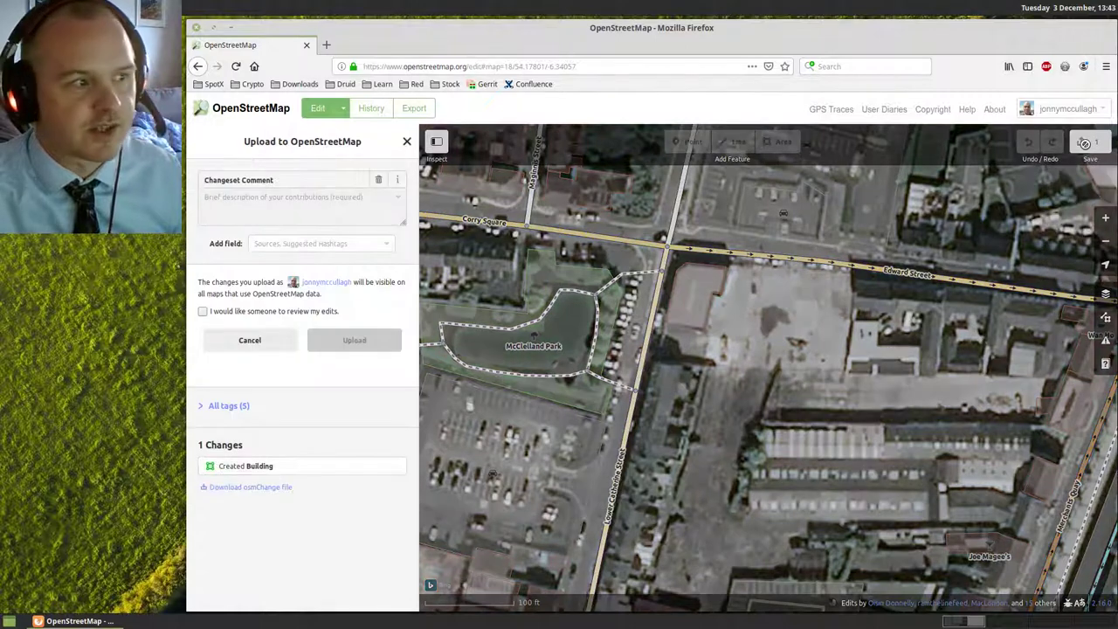
click(337, 204)
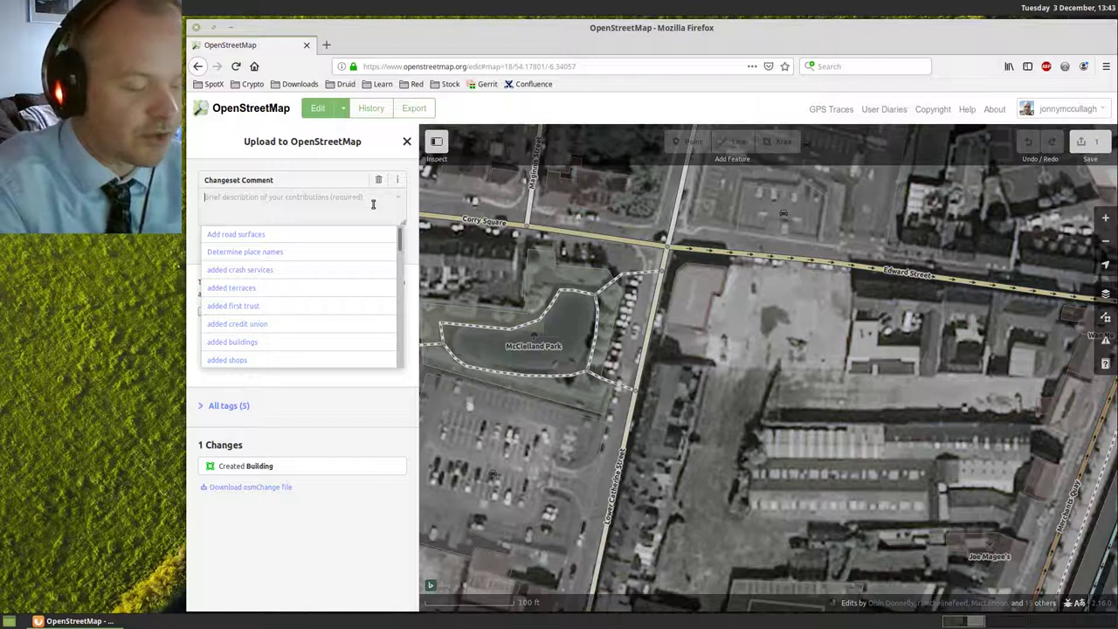
text(added)
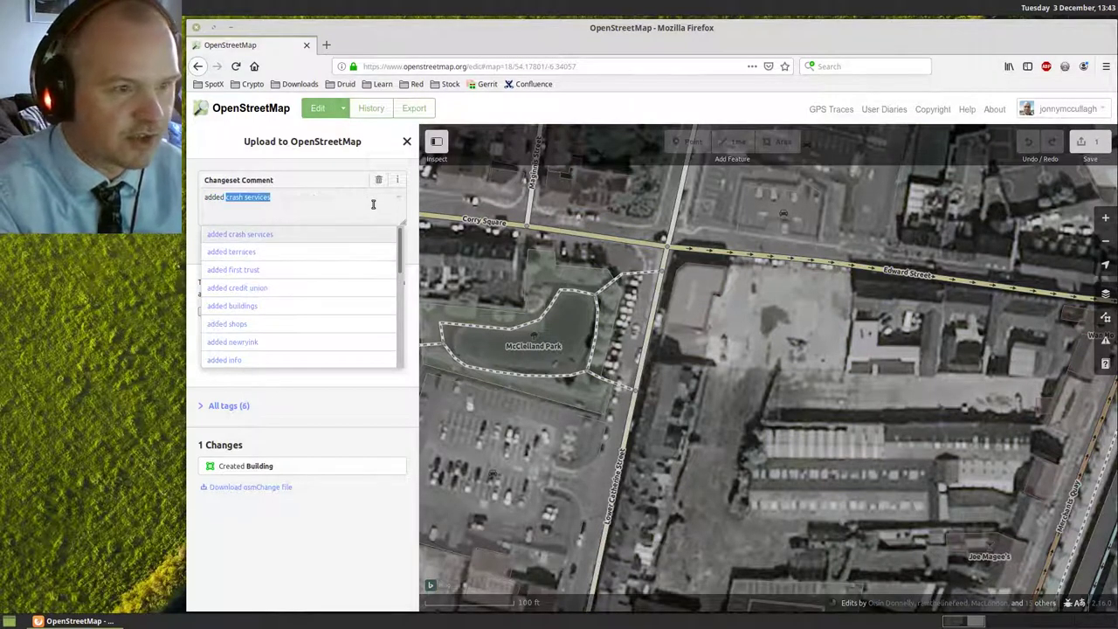
text( bu)
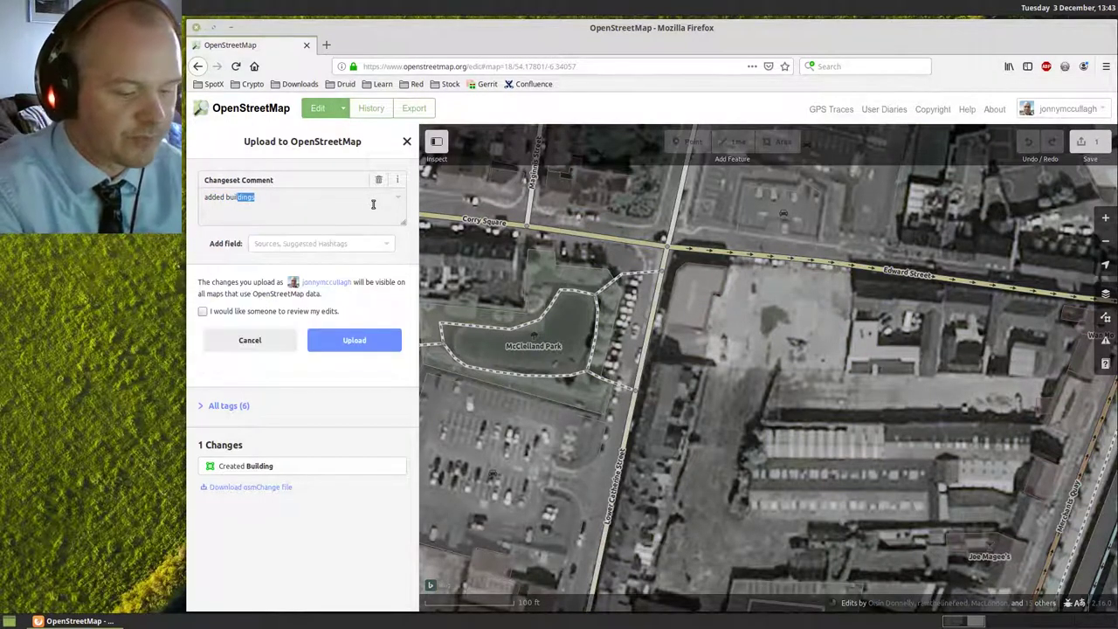
text(ilding)
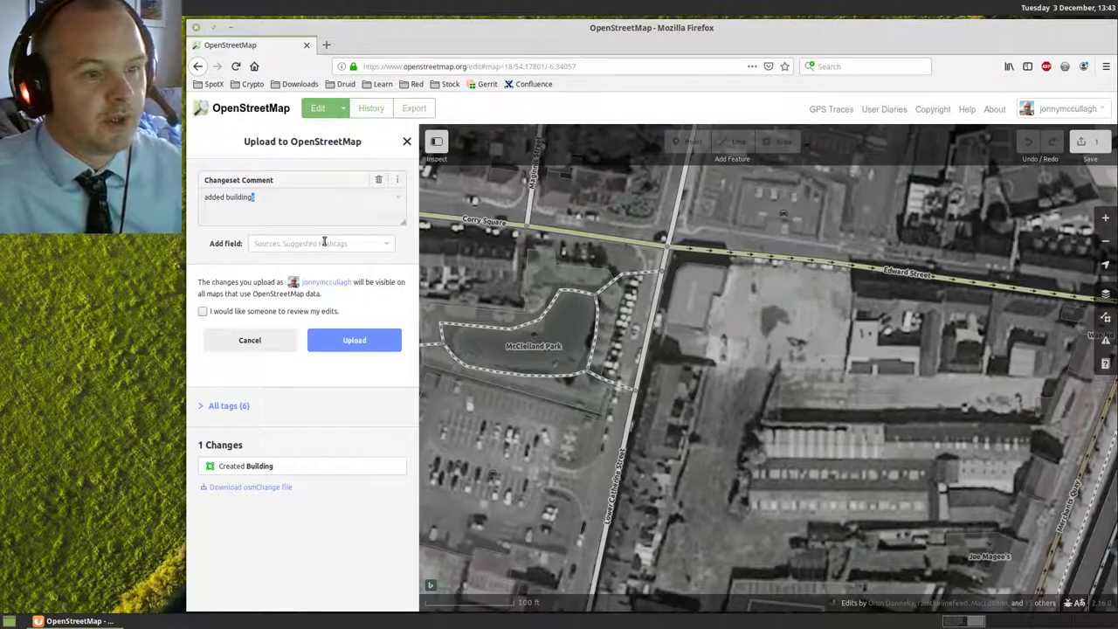
click(324, 242)
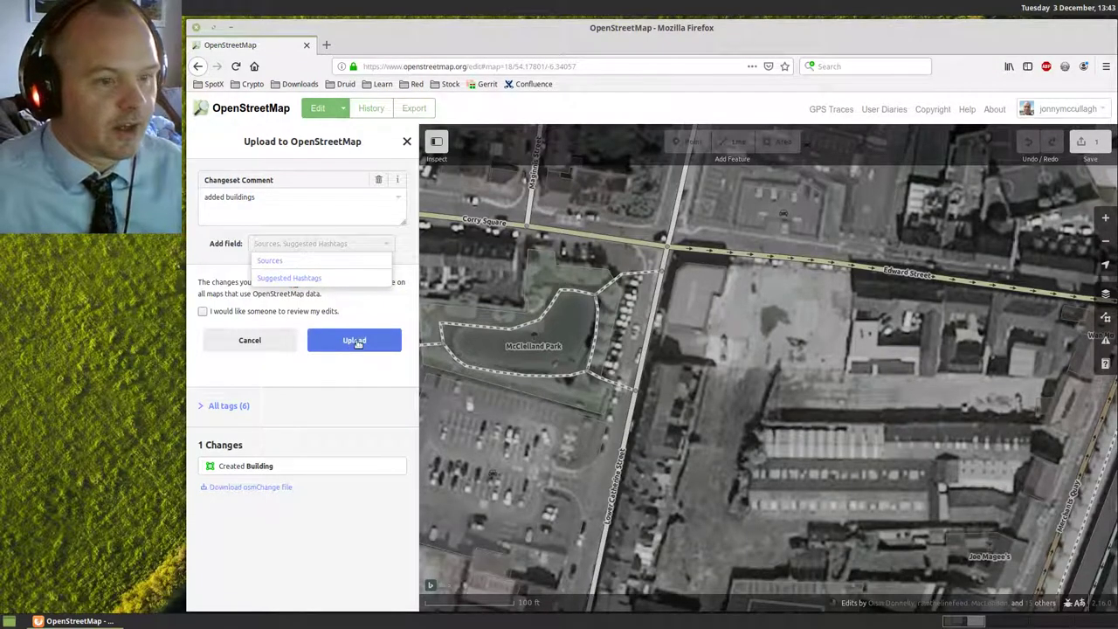
click(355, 341)
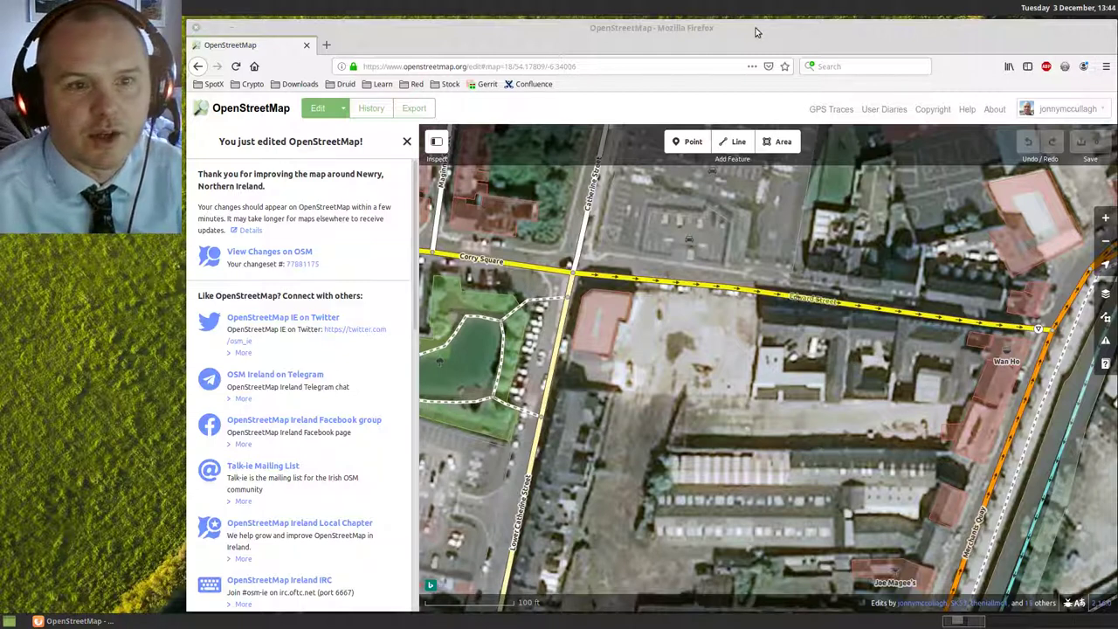
drag(747, 27, 682, 22)
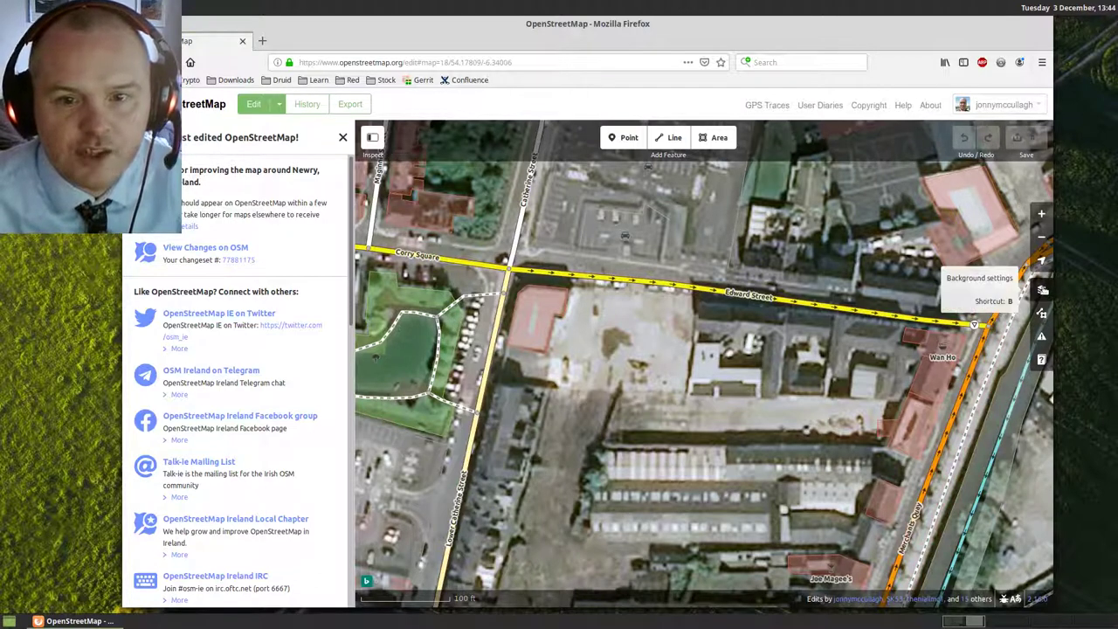
Switch the background imagery to Esri World Imagery (Clarity) Beta, review the other available backgrounds and close the background settings.
click(1041, 292)
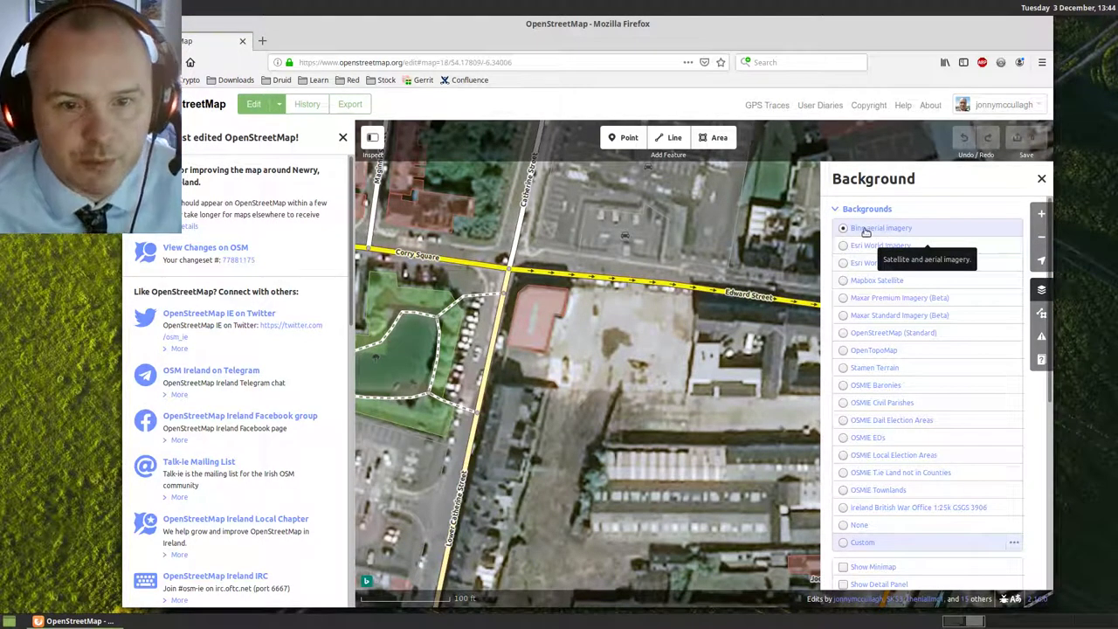
click(852, 263)
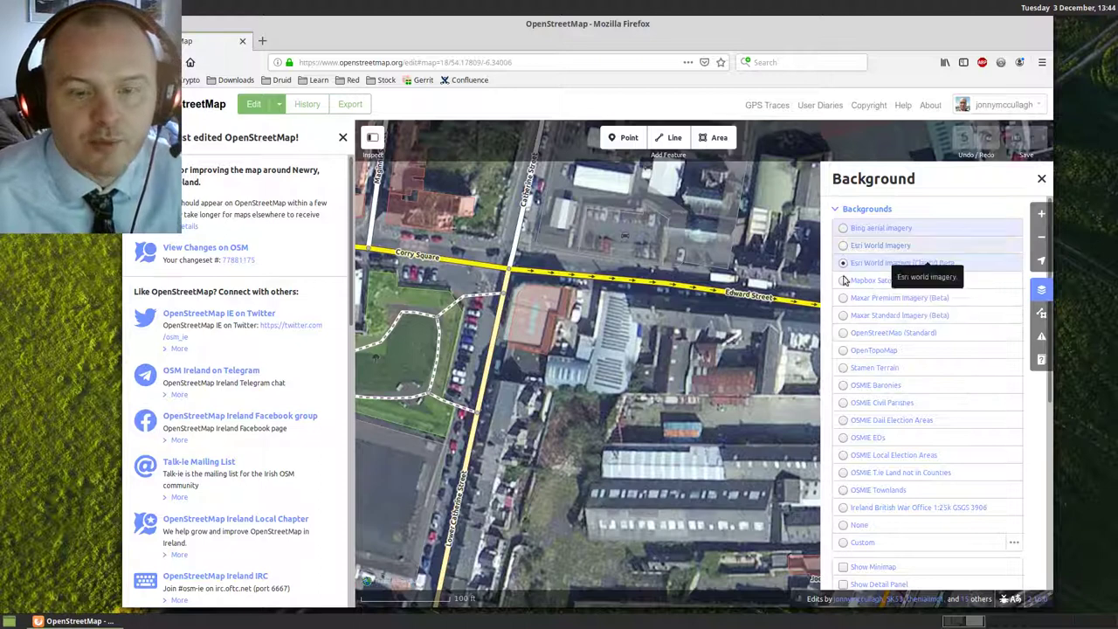
scroll(904, 402, down, 1)
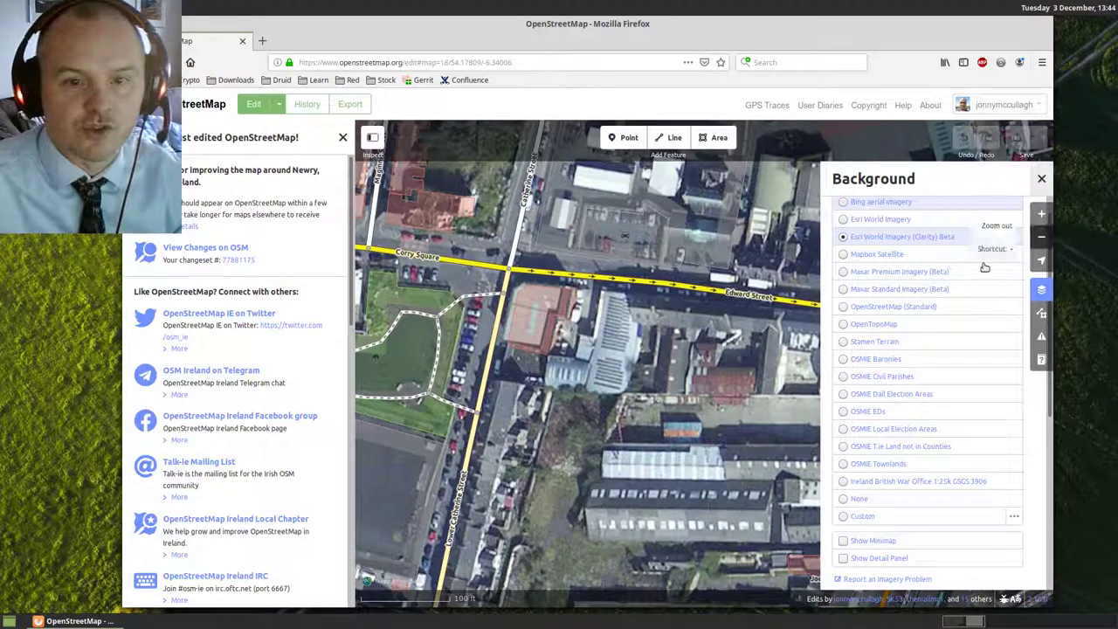
scroll(908, 358, up, 1)
scroll(914, 352, down, 2)
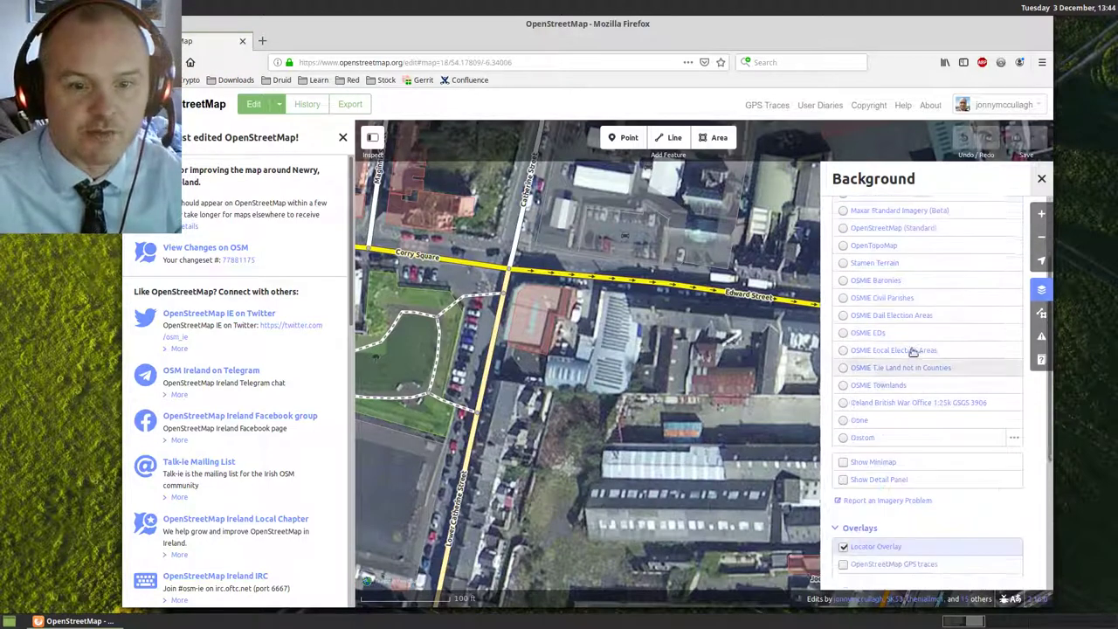
scroll(913, 352, up, 2)
click(1041, 178)
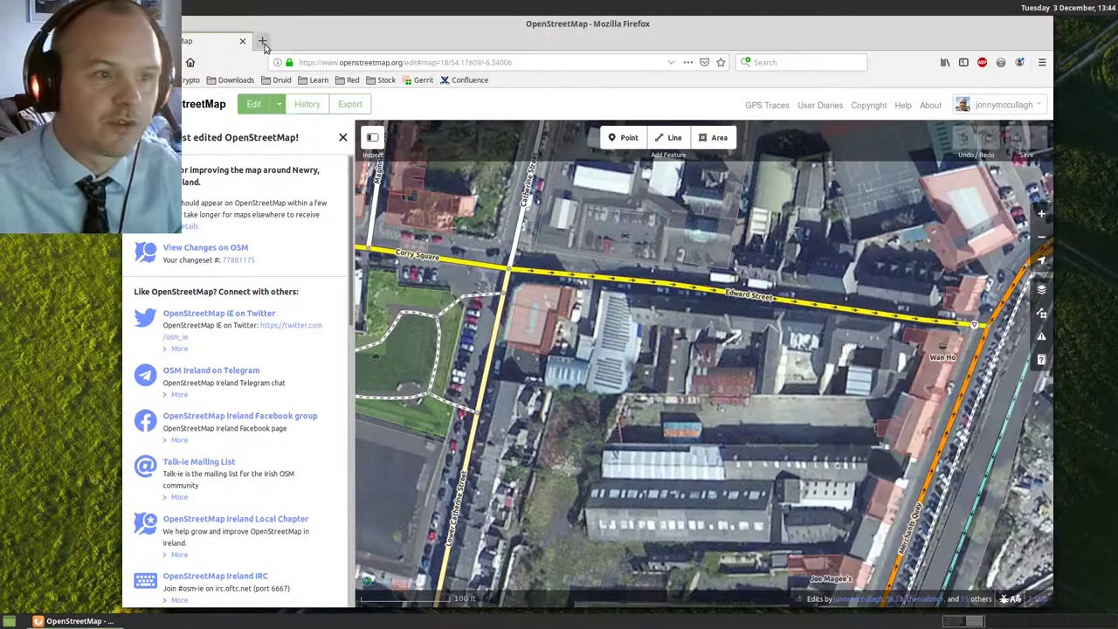
Search the web for OpenAerialMap in a new browser tab, open its site and start exploring the imagery.
click(262, 40)
text(op)
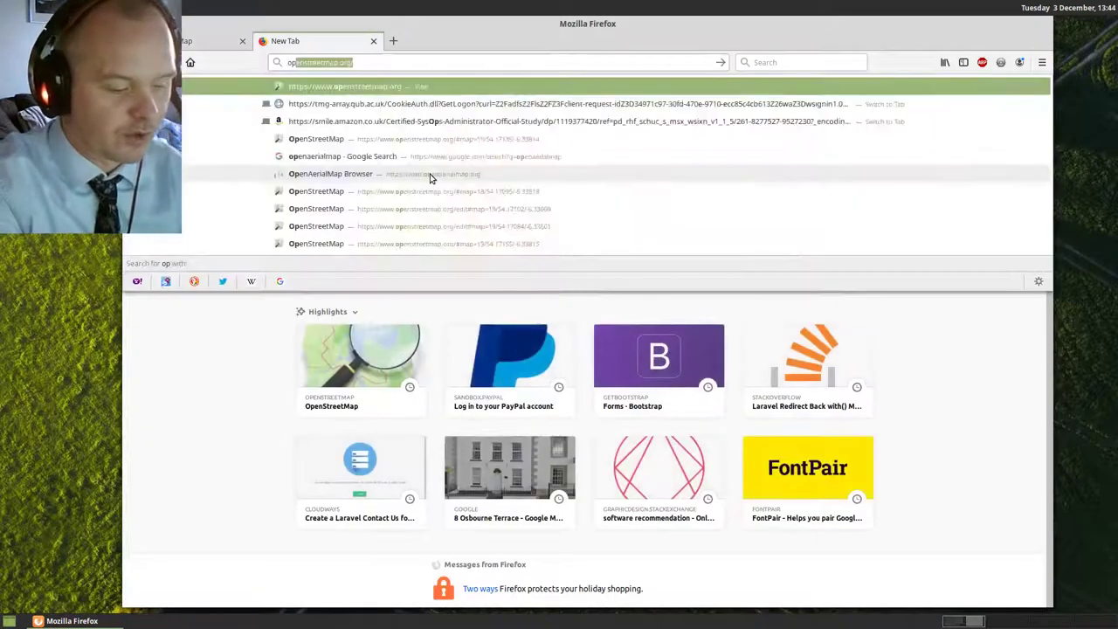
text(enareialma)
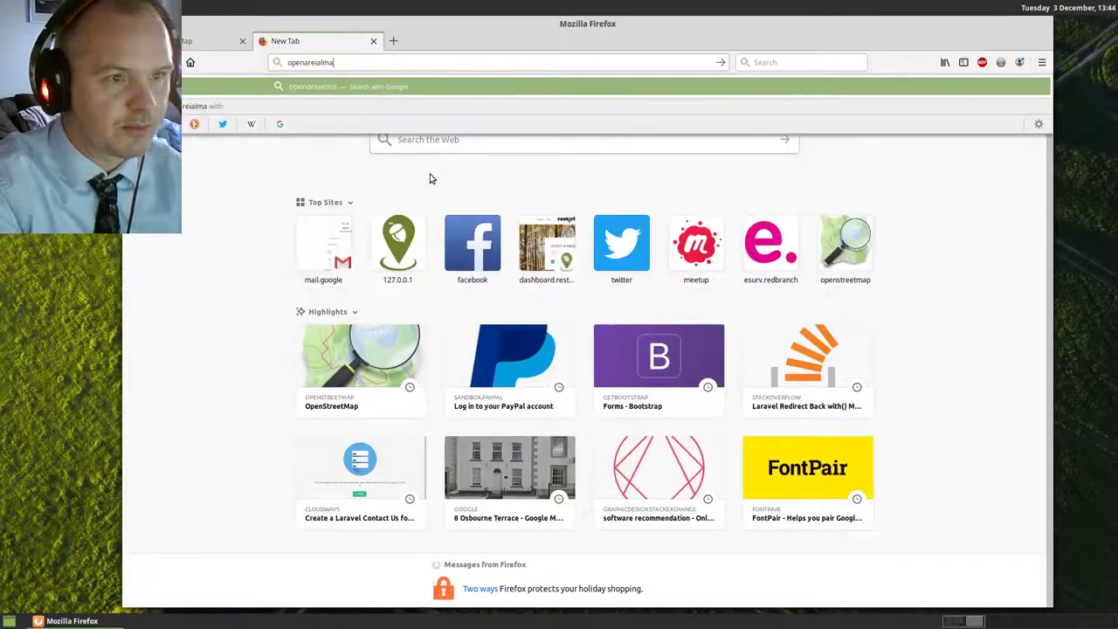
text(p)
key(Return)
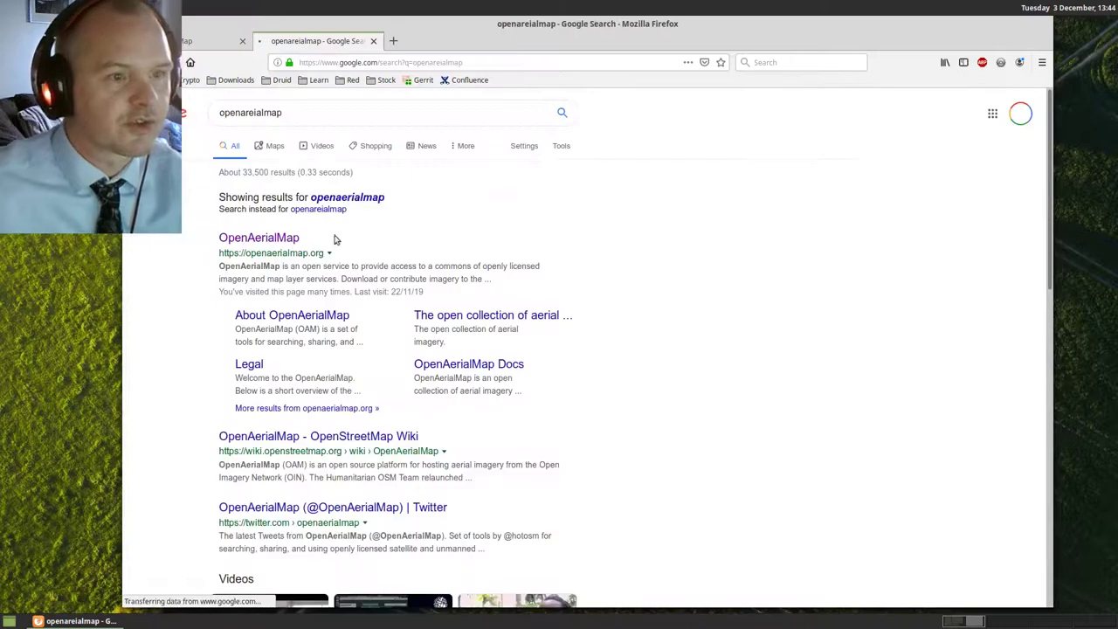
click(259, 237)
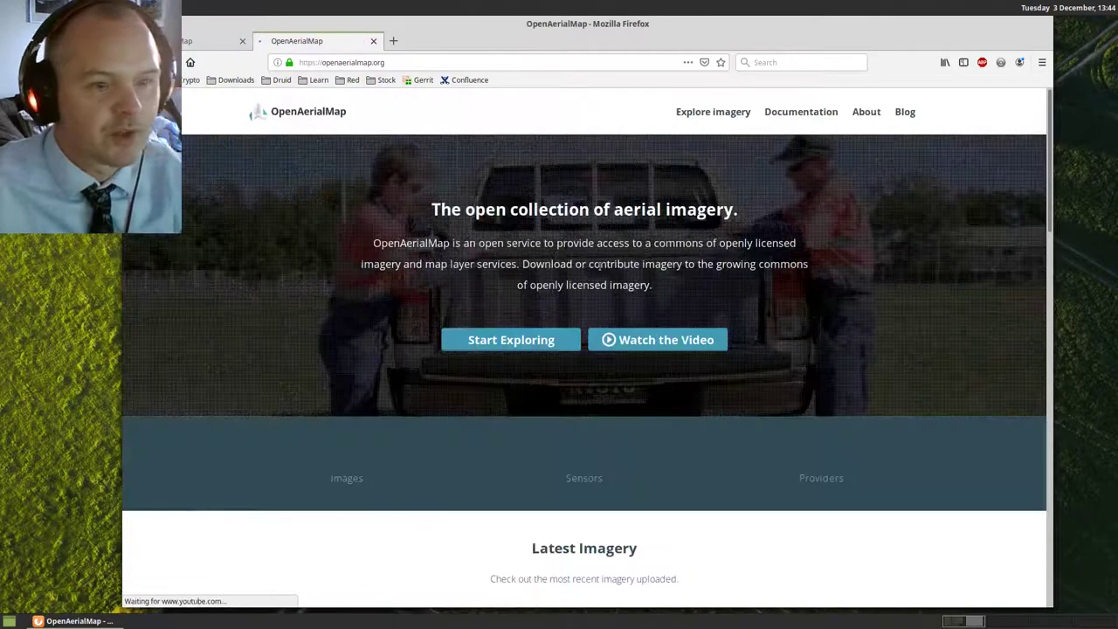
click(514, 341)
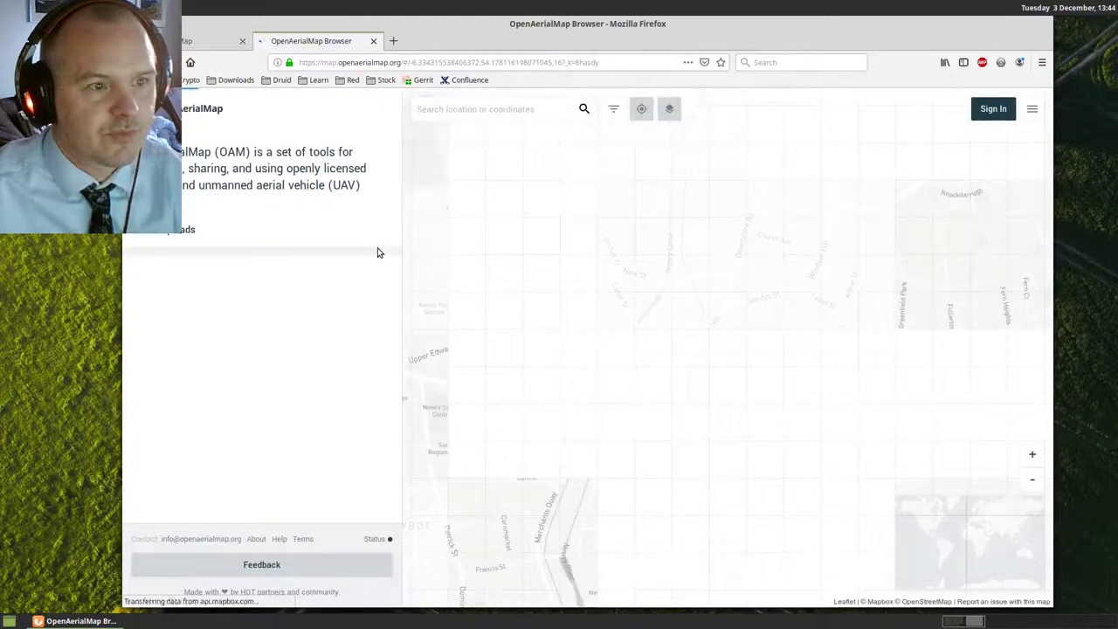
Look up newry, select the grid square over the city and open the NEWRY CITY CORE. UAV SURVEY 2018 image.
click(512, 107)
text(newry)
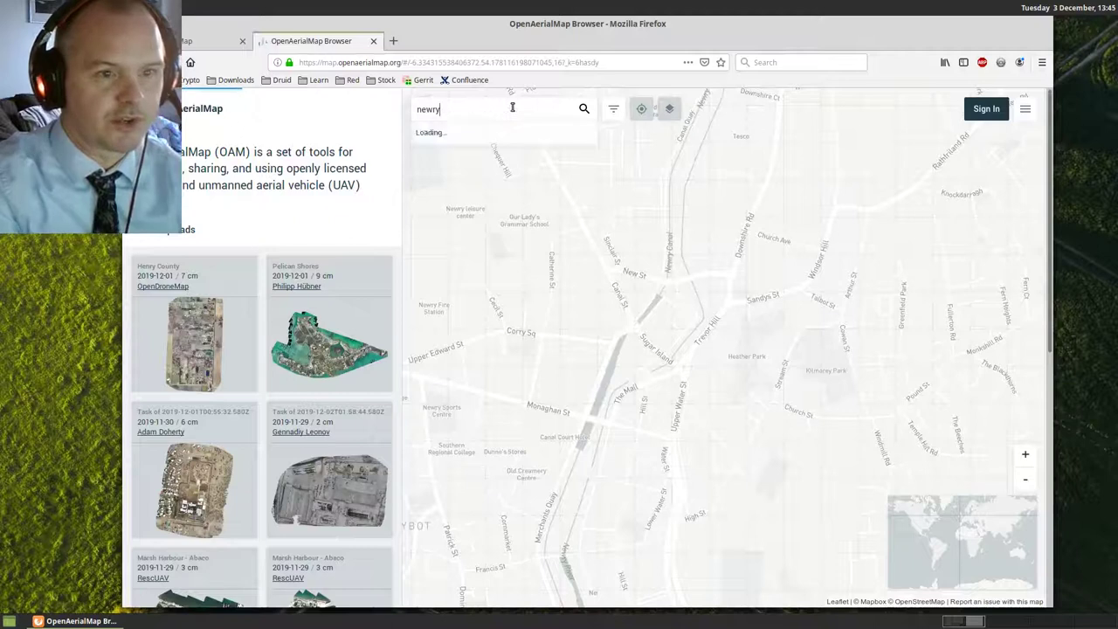
key(Down)
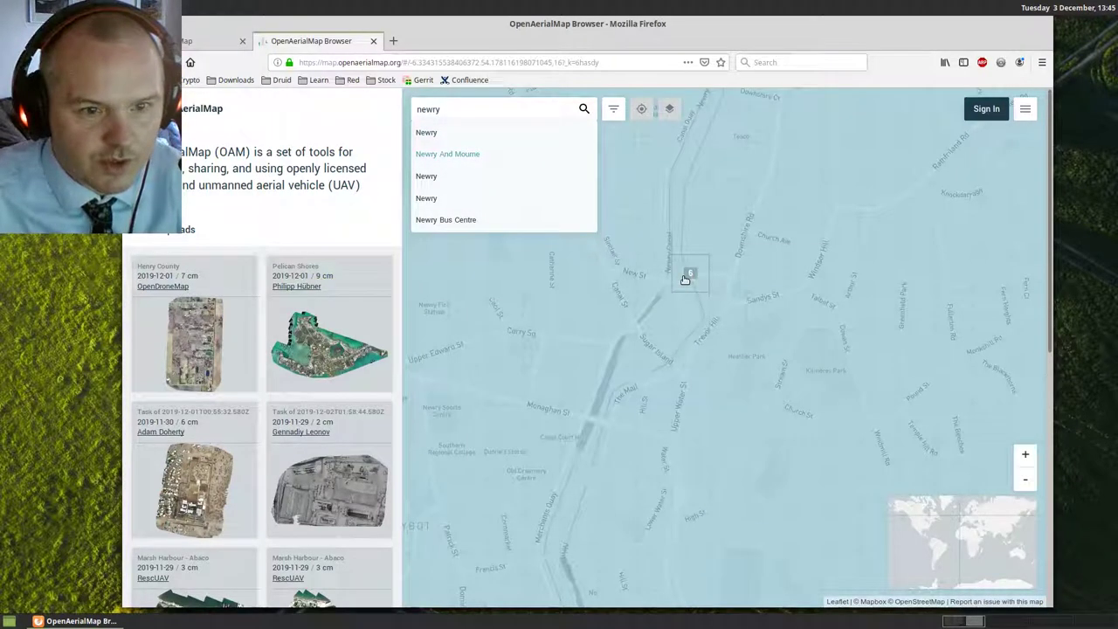
click(685, 279)
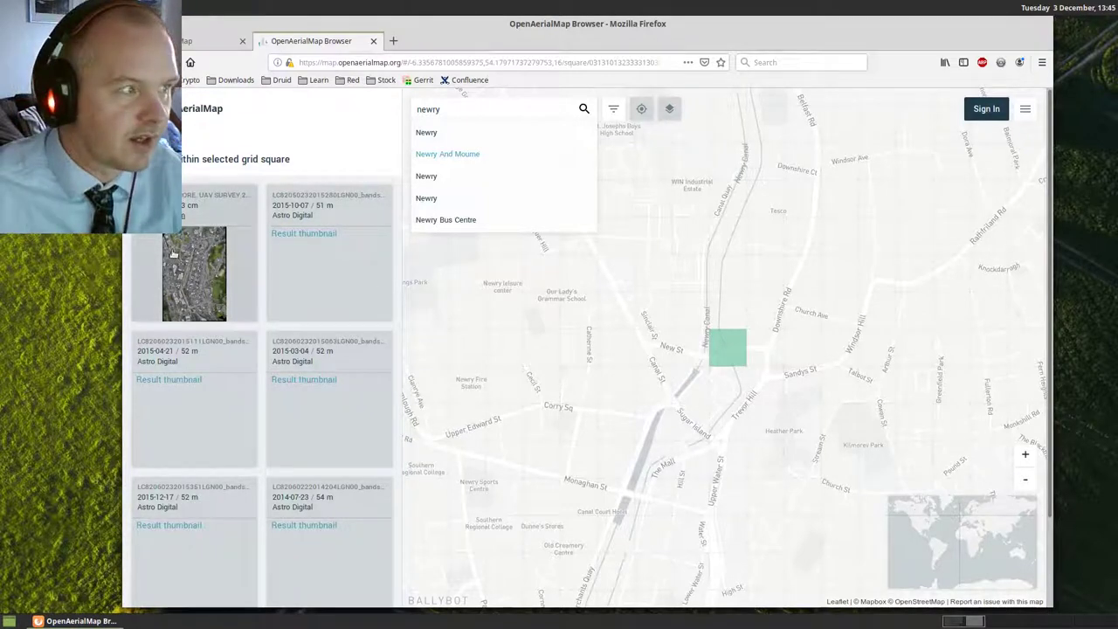
drag(464, 26, 567, 26)
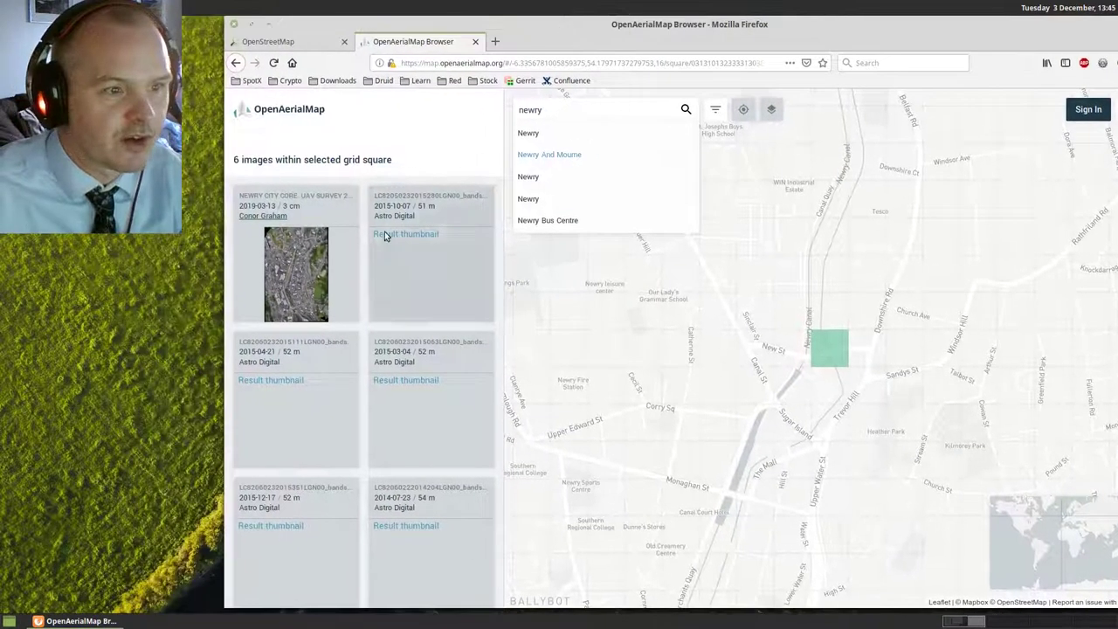
click(298, 255)
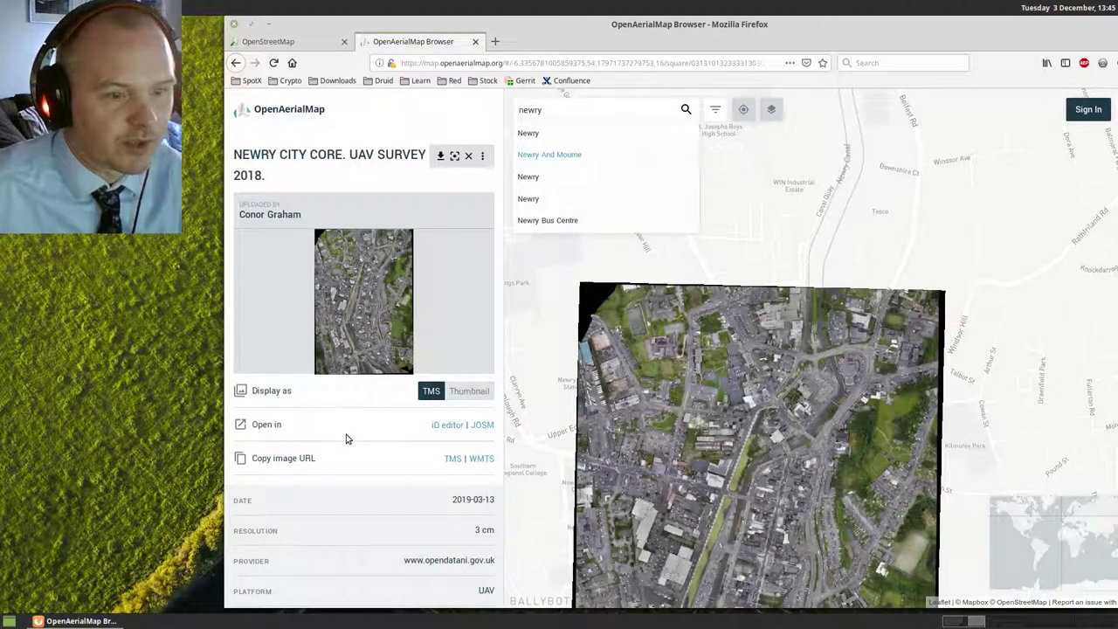
Open the UAV survey image in the iD editor and bring the corner building on Edward Street into close view.
click(447, 426)
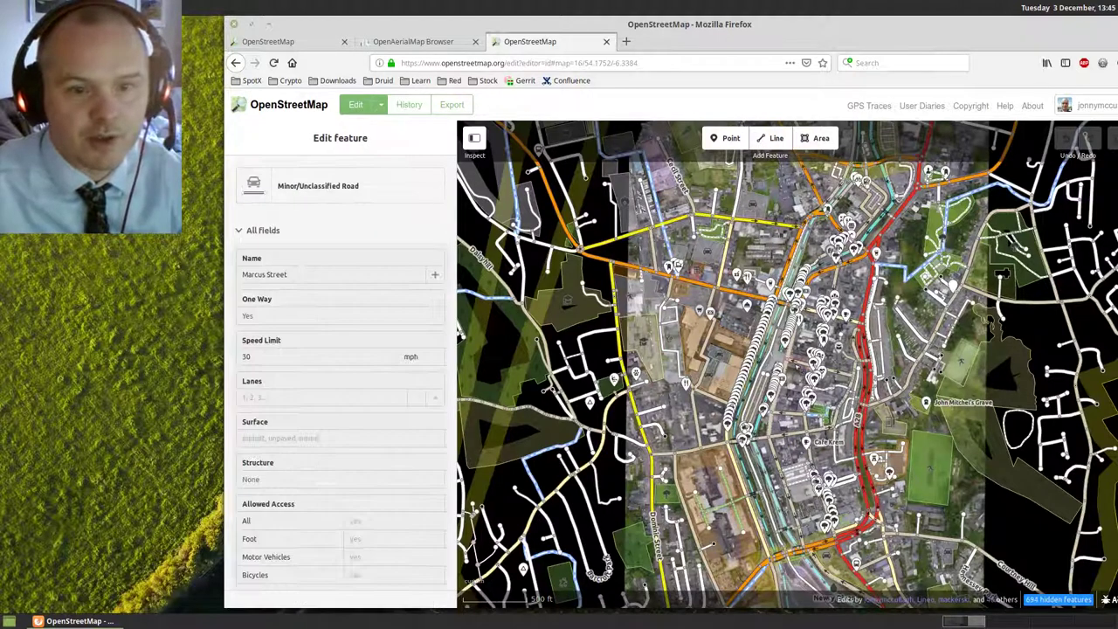
scroll(699, 268, up, 3)
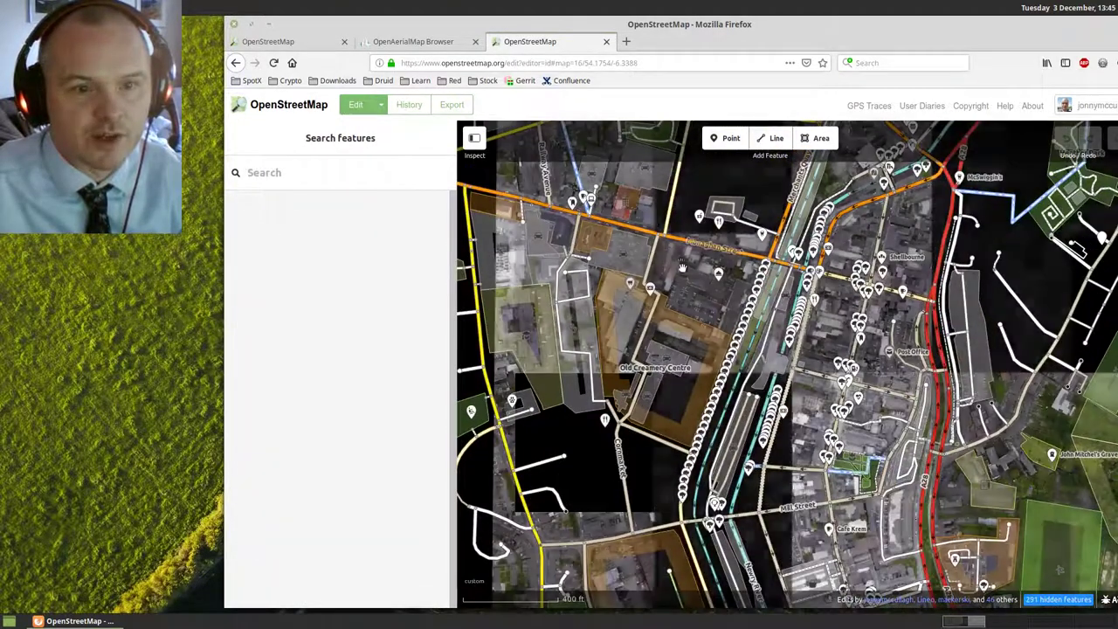
drag(696, 310, 669, 490)
scroll(689, 324, up, 3)
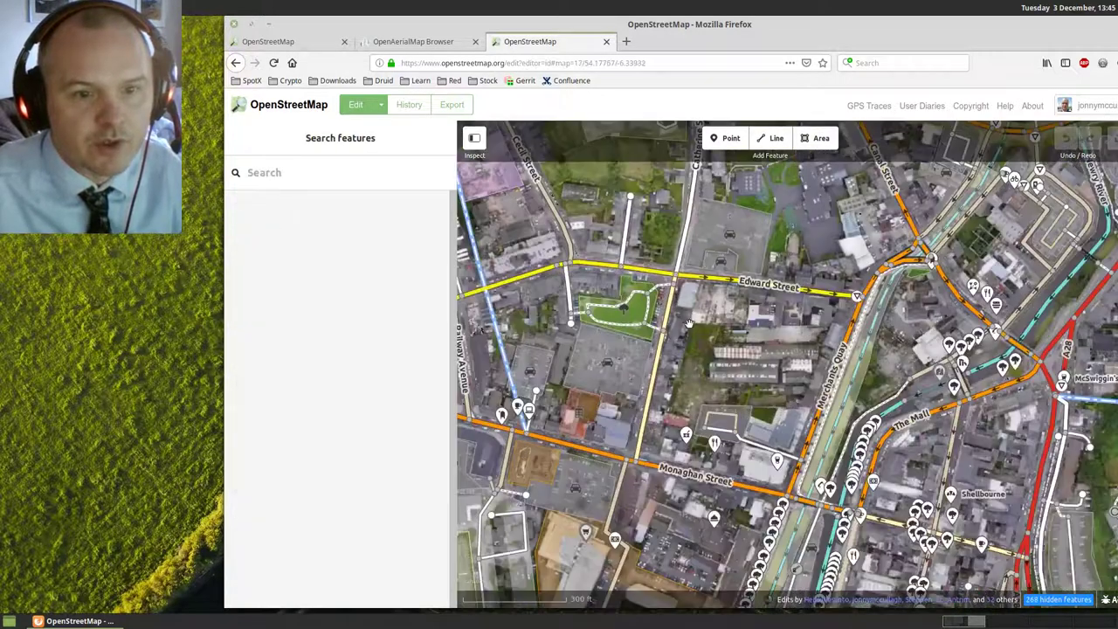
scroll(701, 316, up, 5)
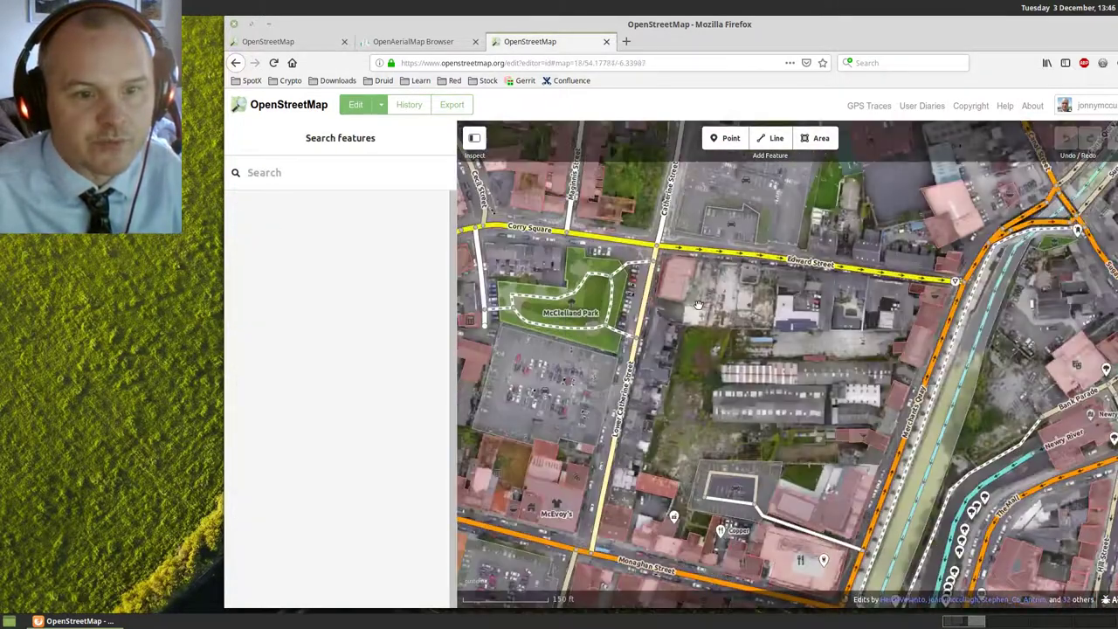
scroll(698, 304, up, 3)
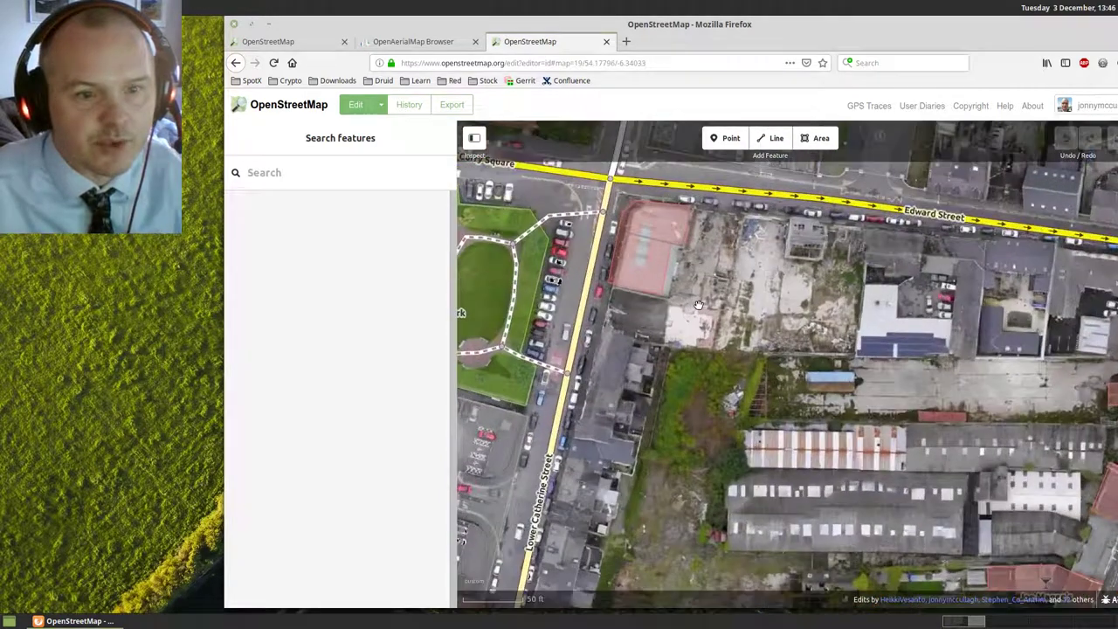
drag(699, 302, 734, 343)
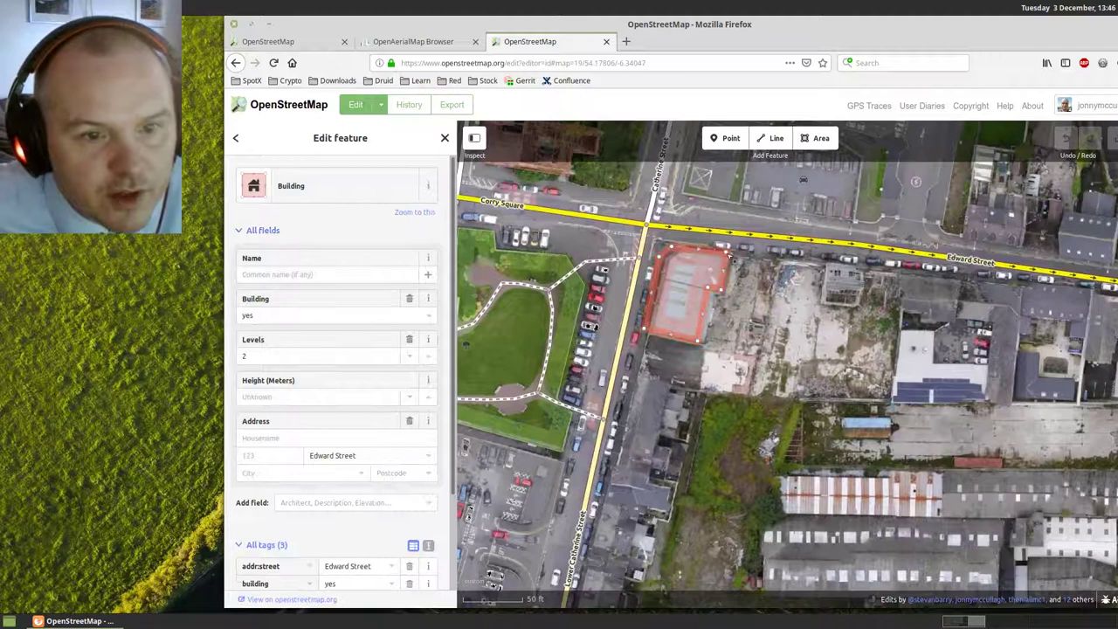
Move the corner points of the building at Edward Street and Lower Catherine Street to match its outline in the UAV imagery.
click(724, 289)
key(Escape)
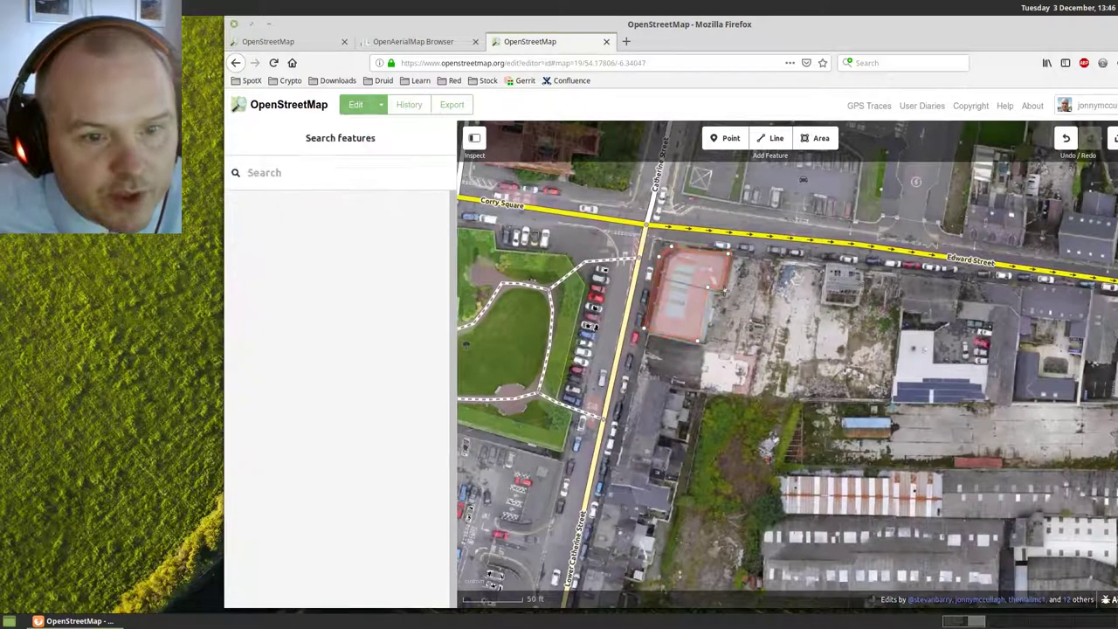
click(721, 291)
click(714, 296)
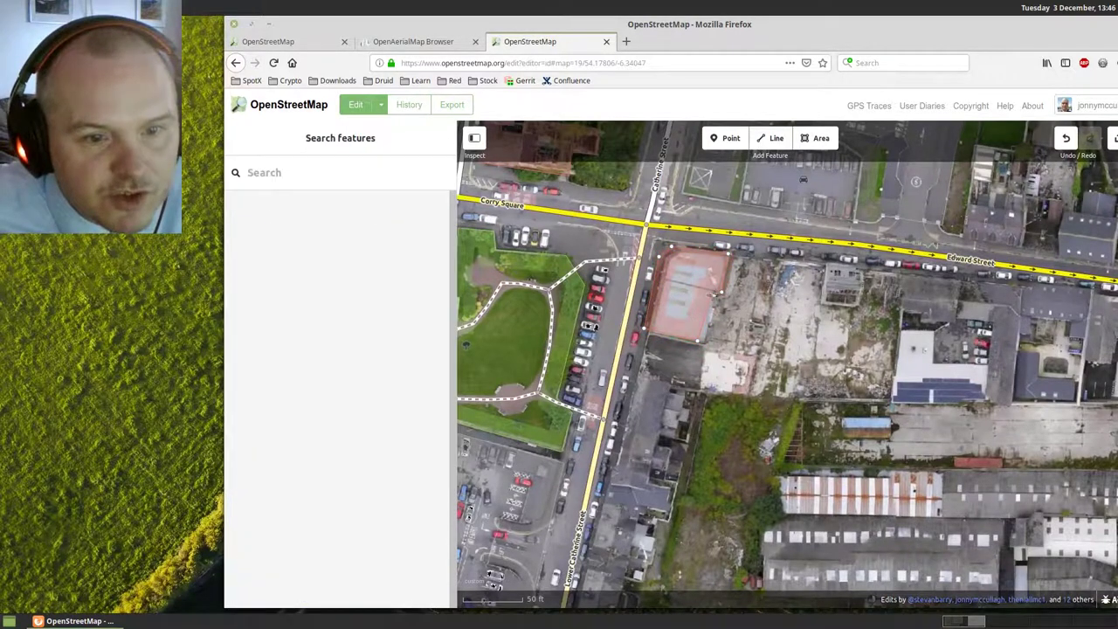
click(716, 291)
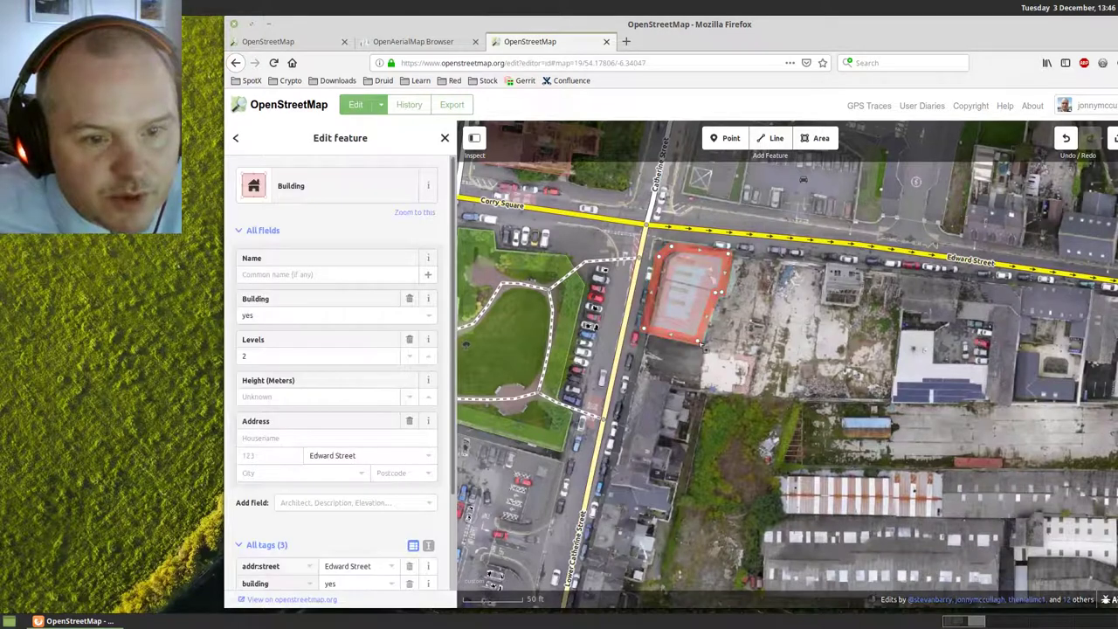
key(Escape)
click(685, 341)
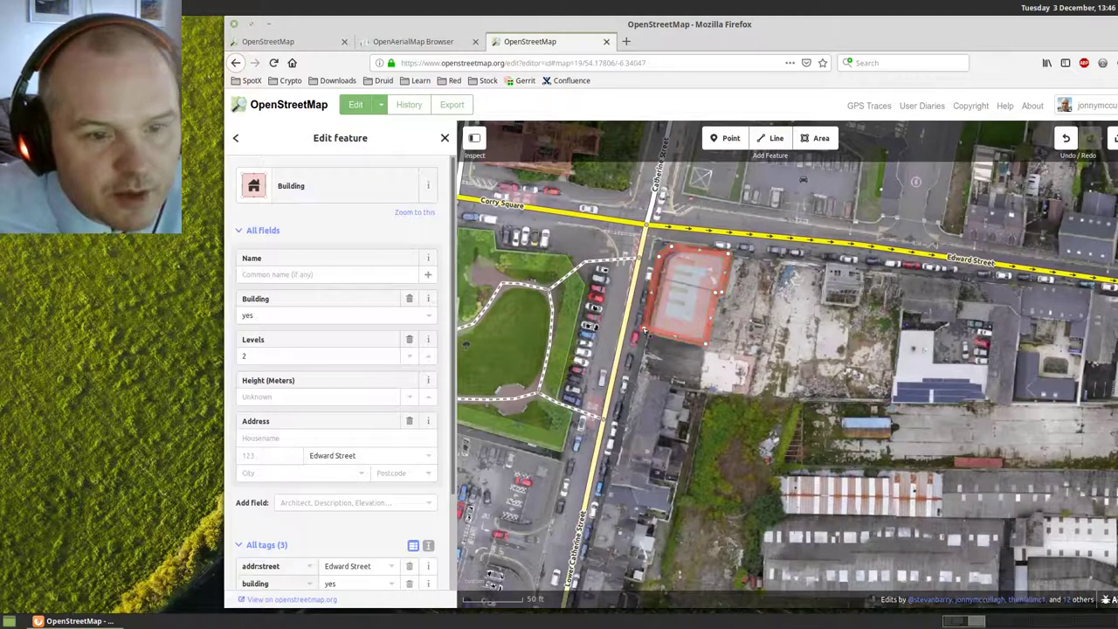
key(Escape)
click(661, 264)
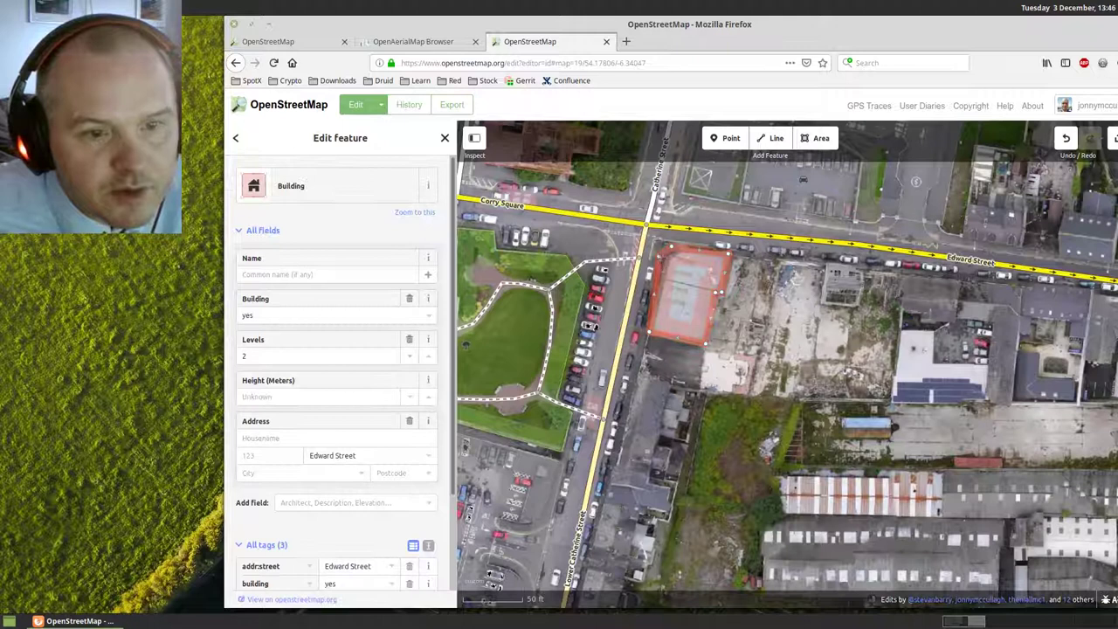
key(Escape)
click(677, 260)
key(Escape)
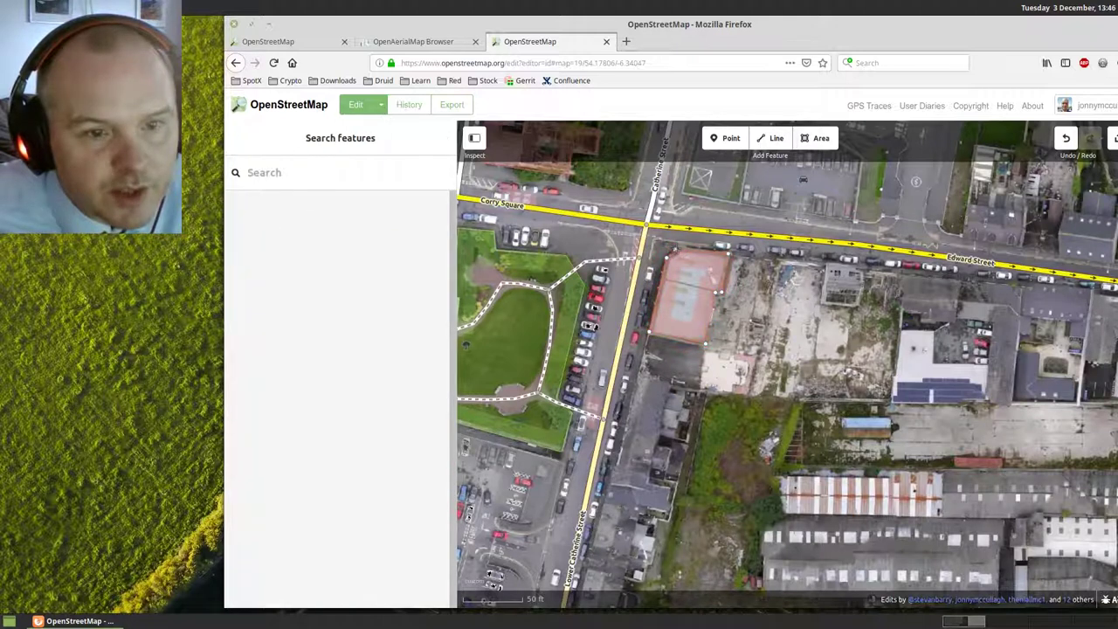
click(677, 262)
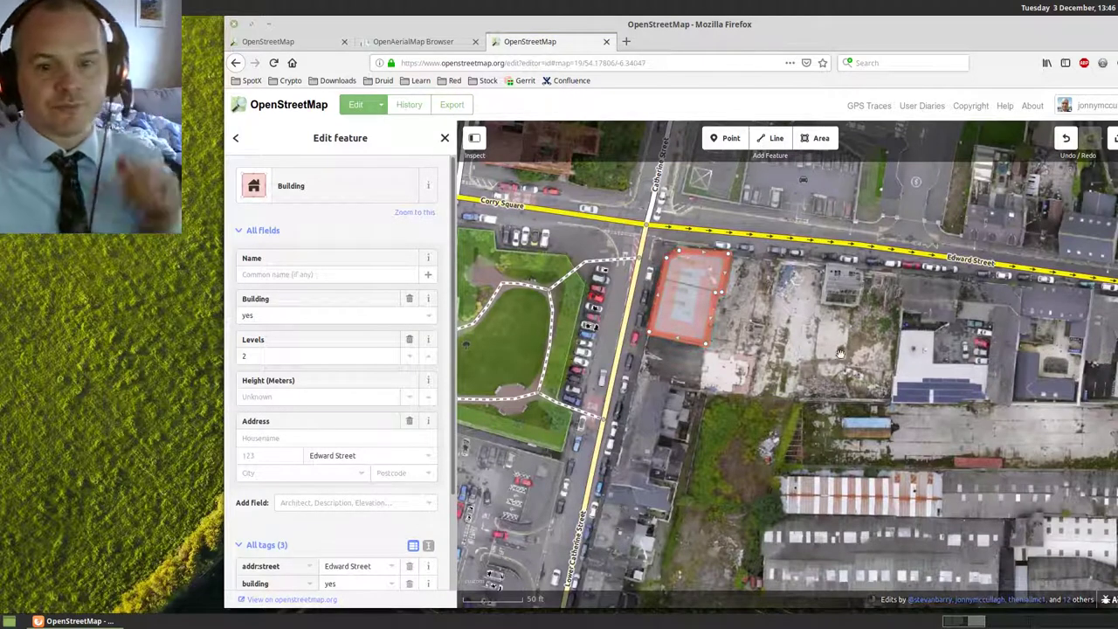
Trace the detached building with the narrower rear part on the north side of Edward Street as an area and tag it as Building.
drag(795, 351, 632, 360)
scroll(899, 322, right, 5)
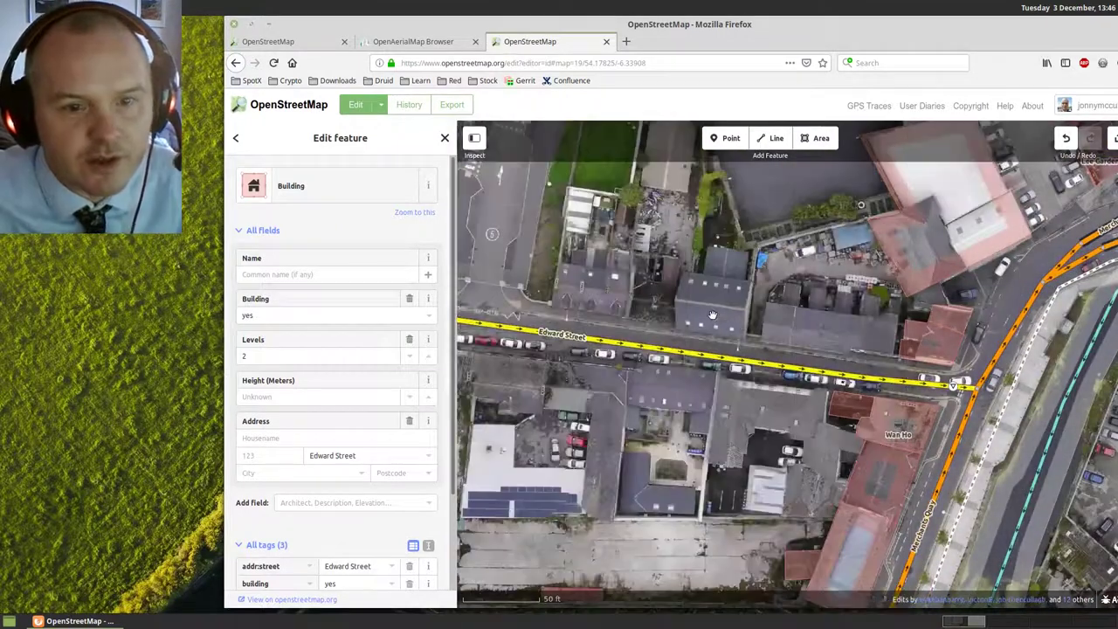
scroll(712, 315, up, 1)
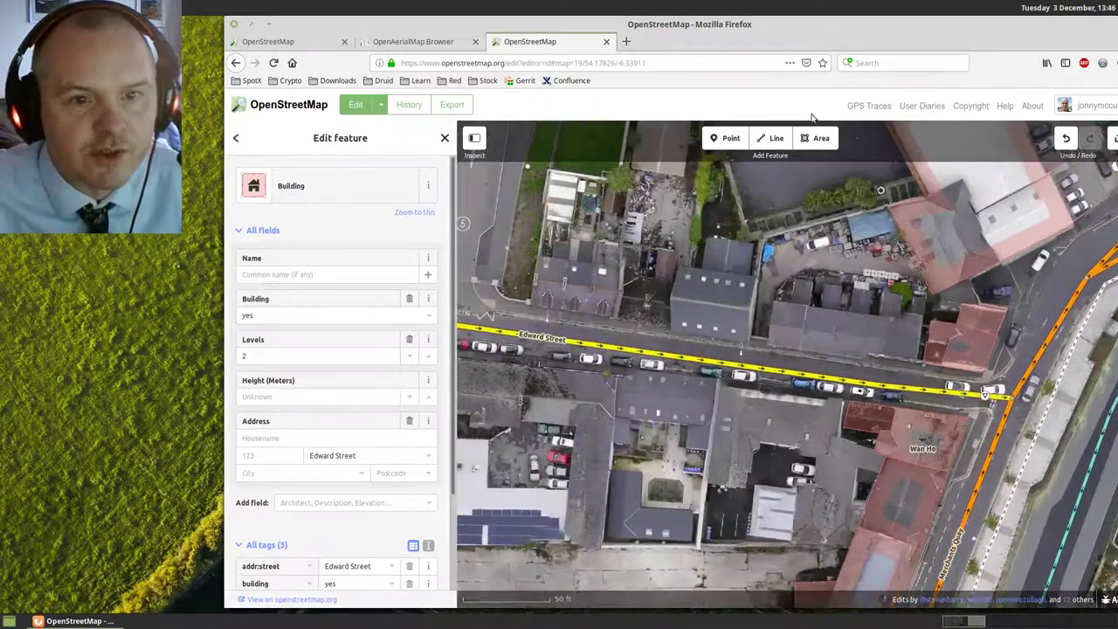
click(816, 142)
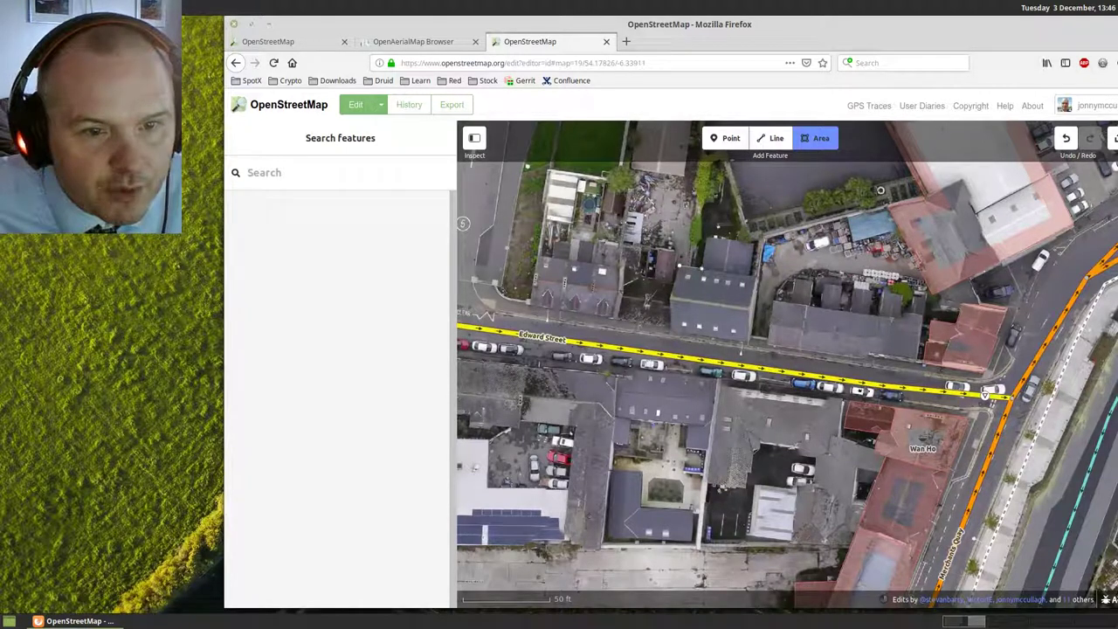
click(705, 237)
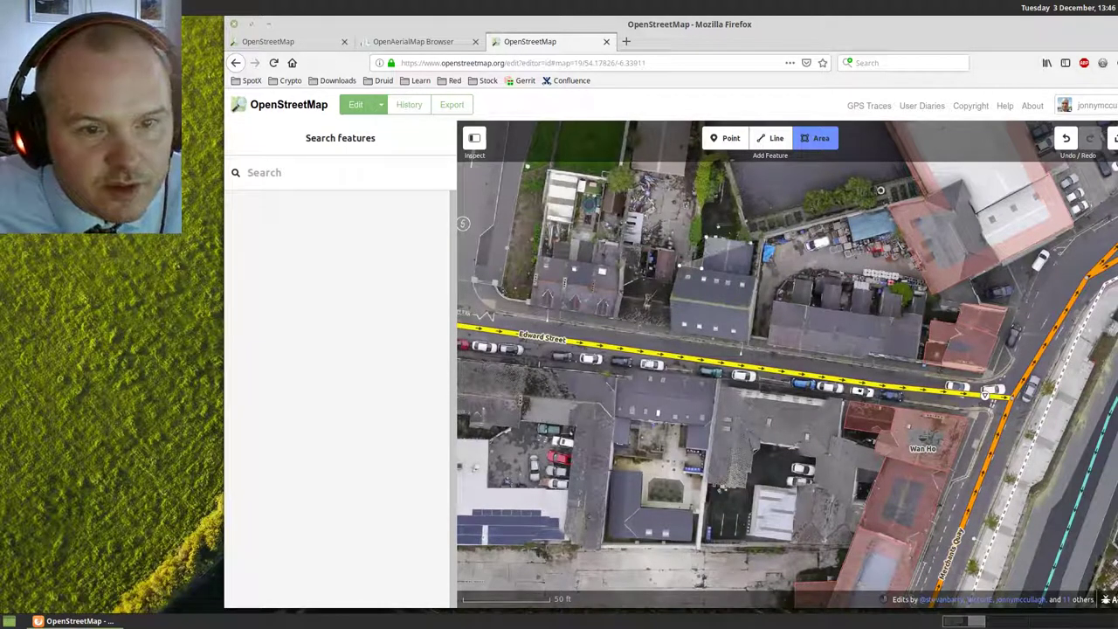
click(752, 244)
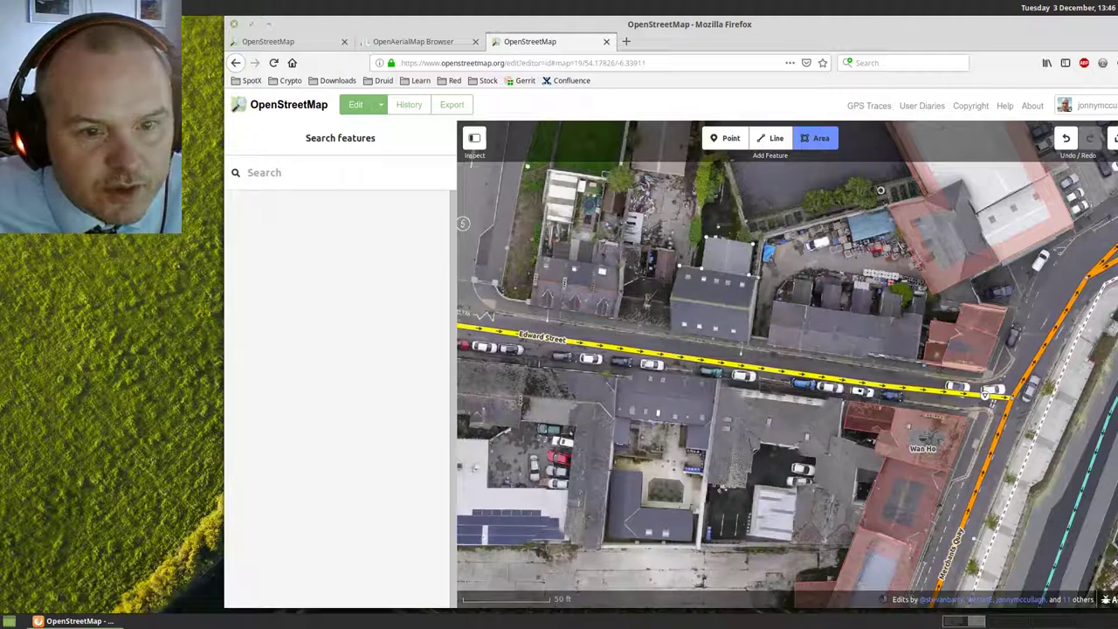
click(758, 276)
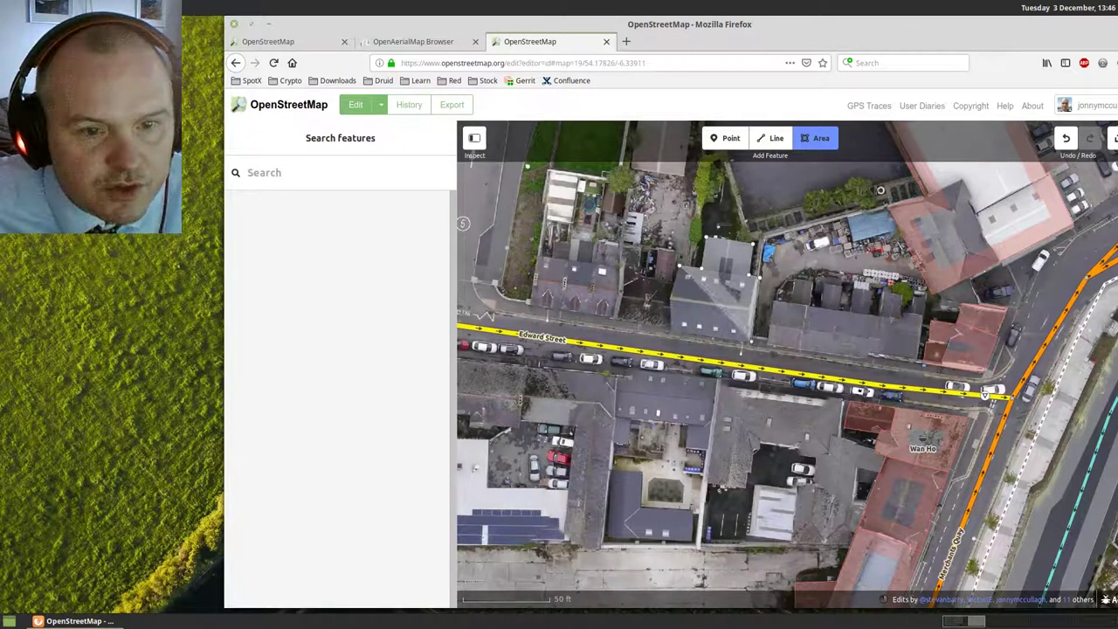
click(669, 333)
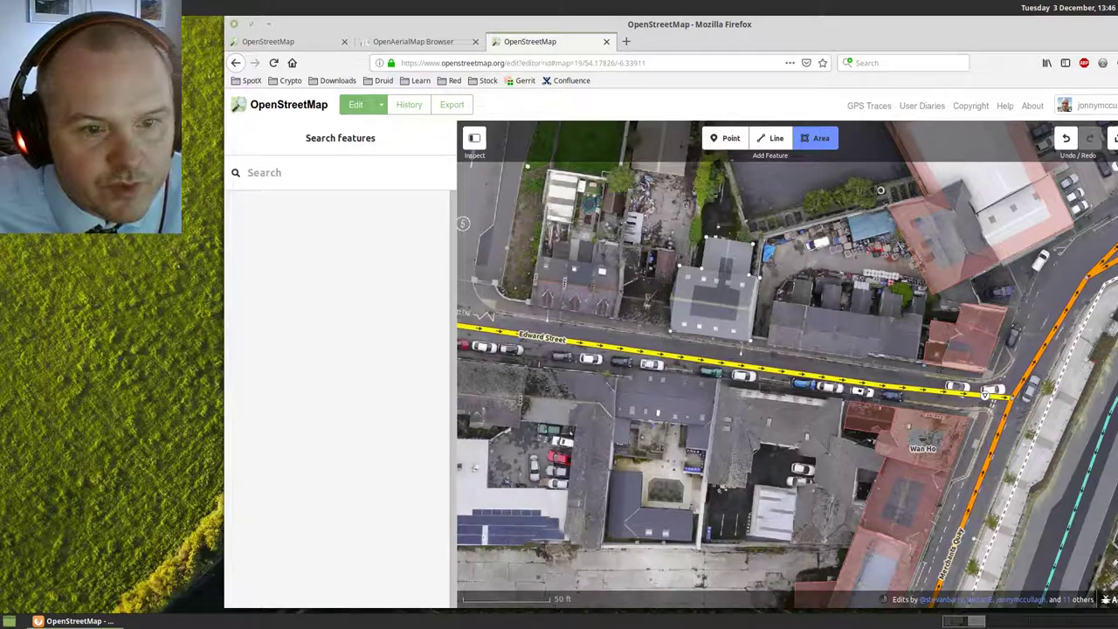
key(Return)
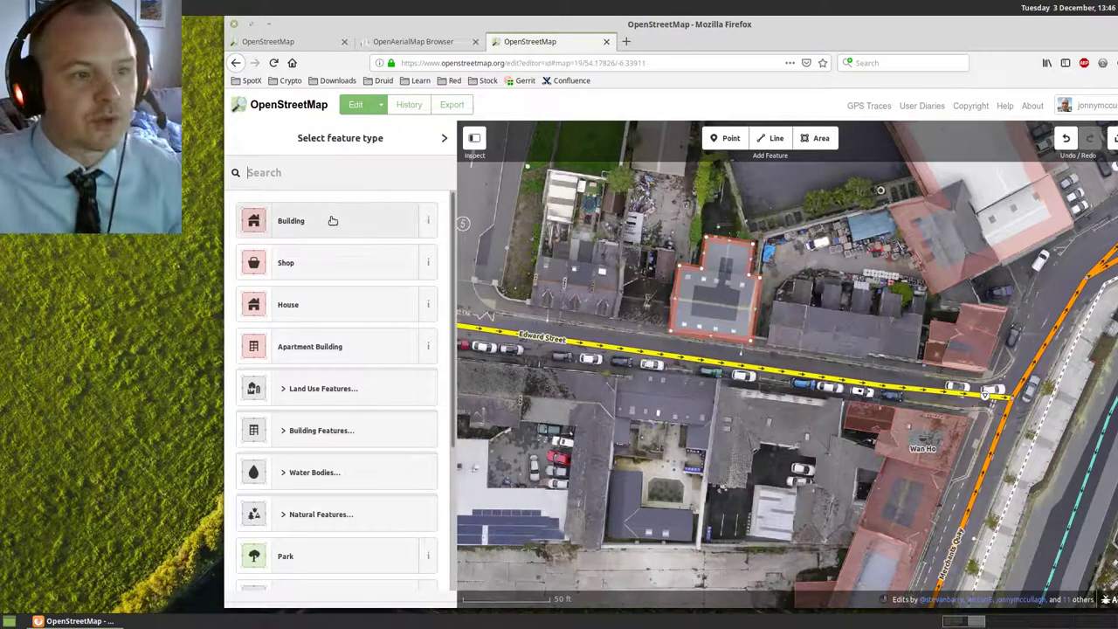
click(332, 219)
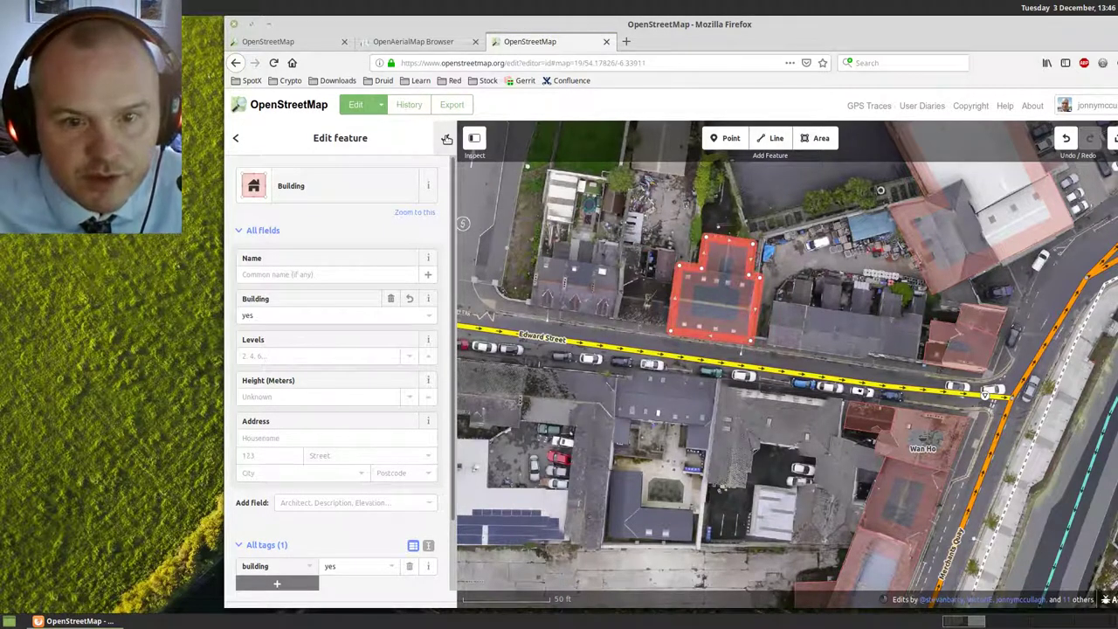
click(446, 138)
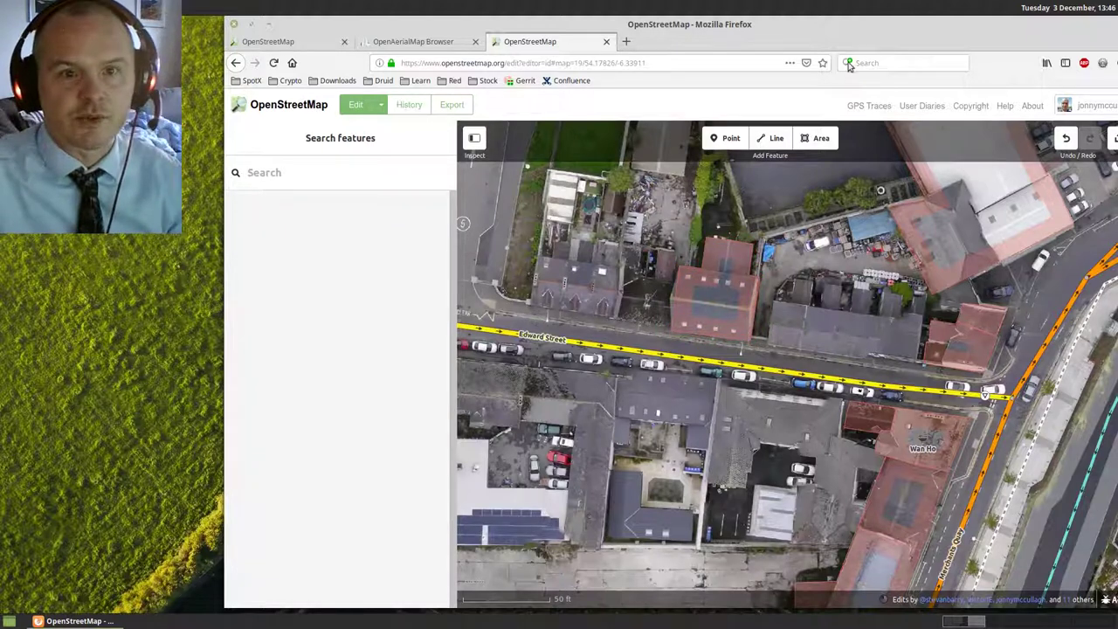
Draw an area around the grey-roofed building with a small rear projection south of Edward Street, beside the derelict plot.
drag(814, 28, 716, 29)
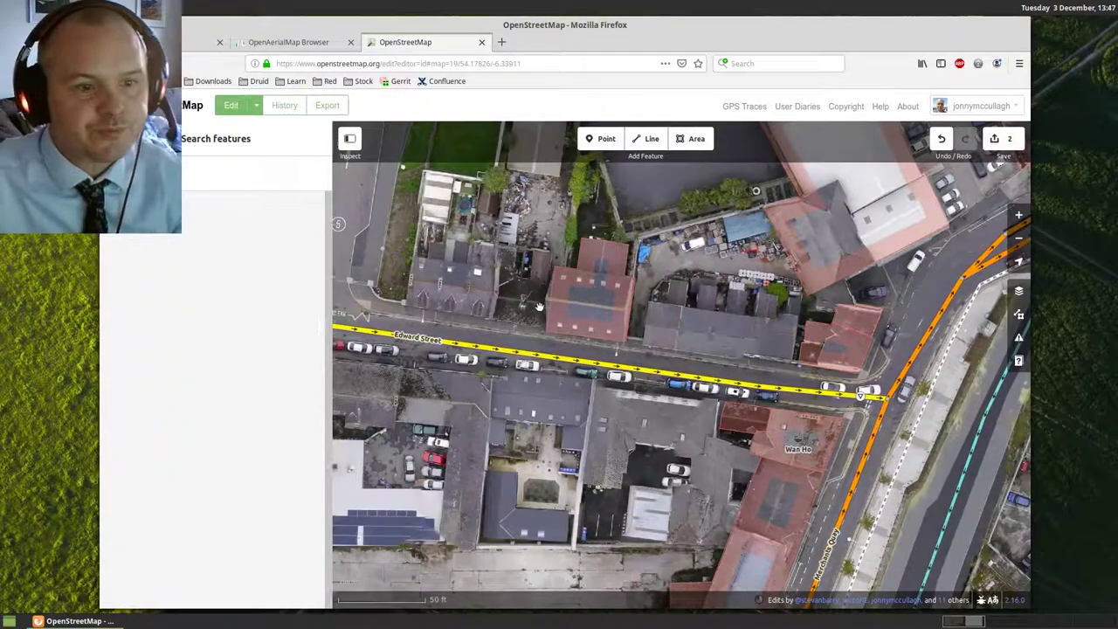
drag(539, 307, 529, 159)
drag(646, 352, 916, 428)
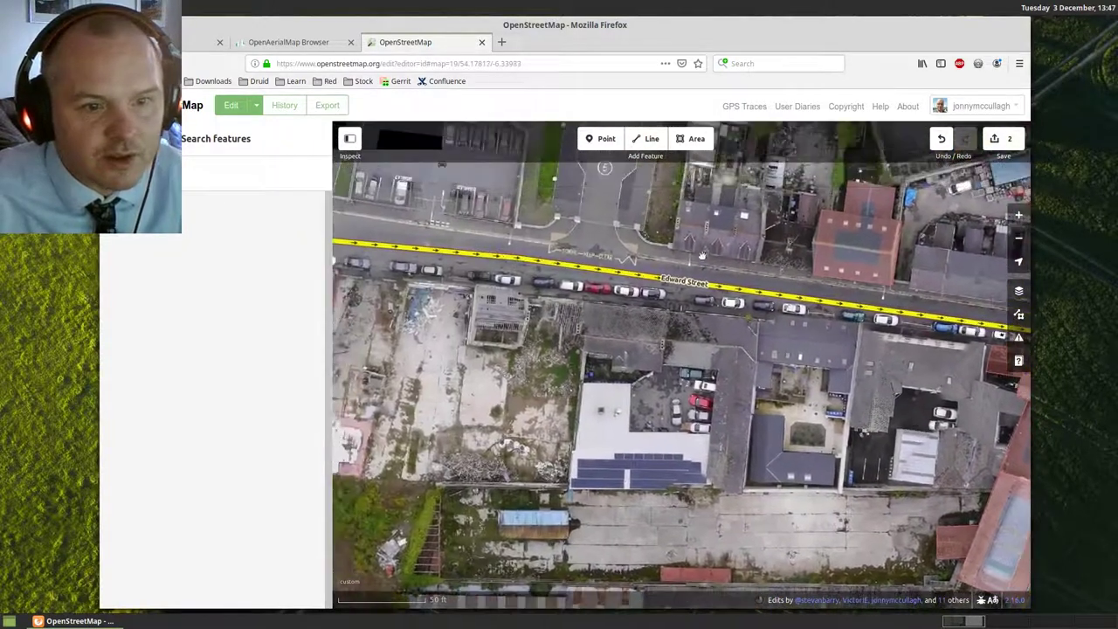
click(695, 140)
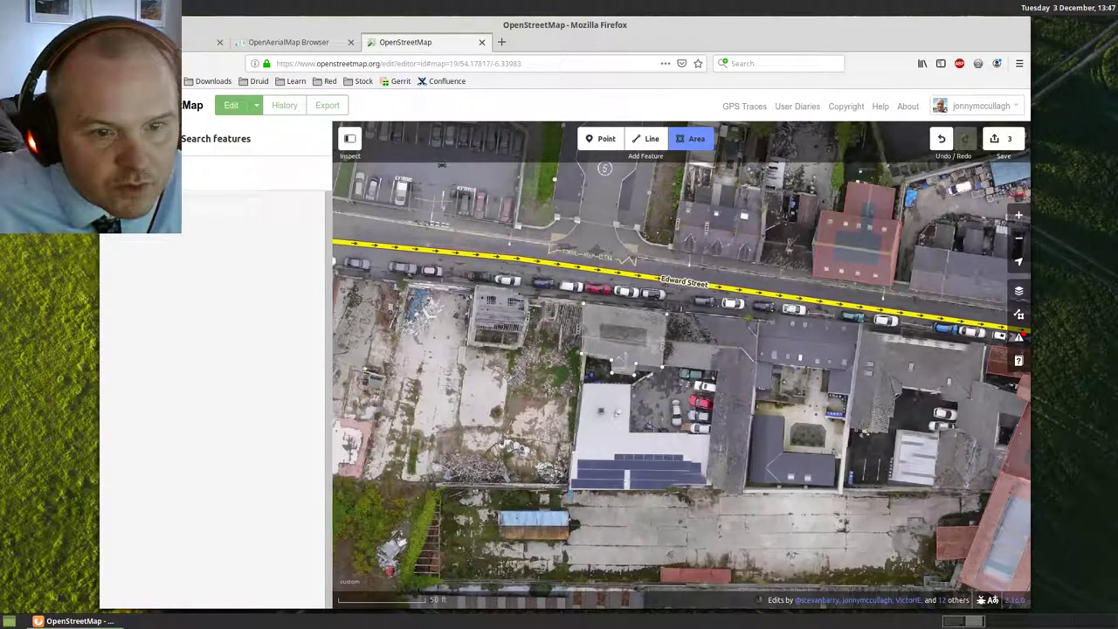
click(637, 369)
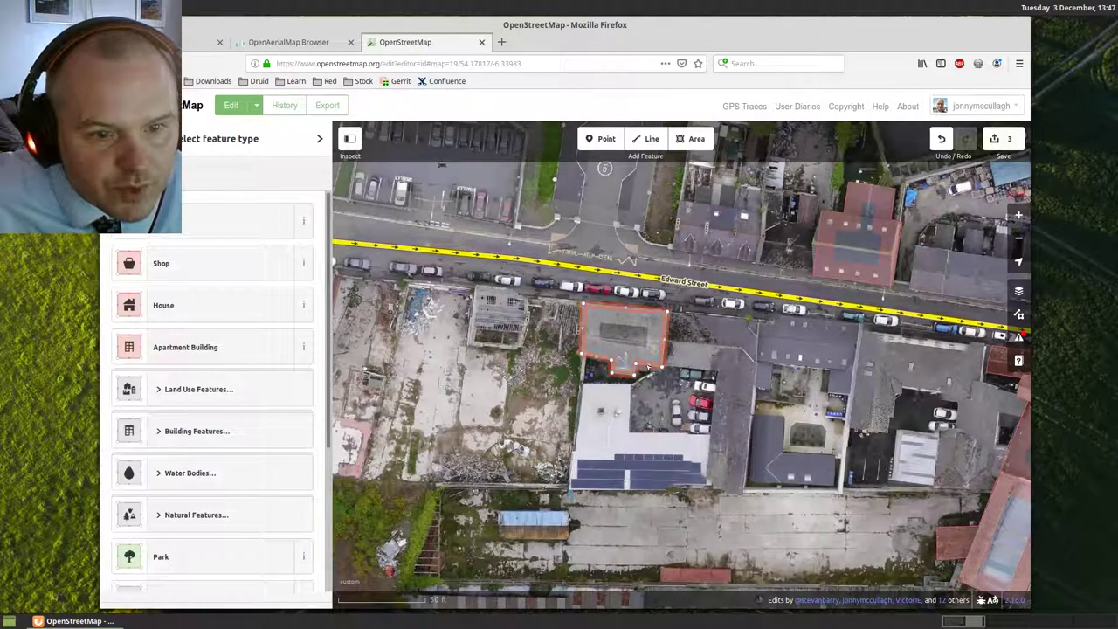
Move the new area's corner points to fit the roof edges and rear projection of the building in the UAV imagery.
scroll(645, 374, up, 5)
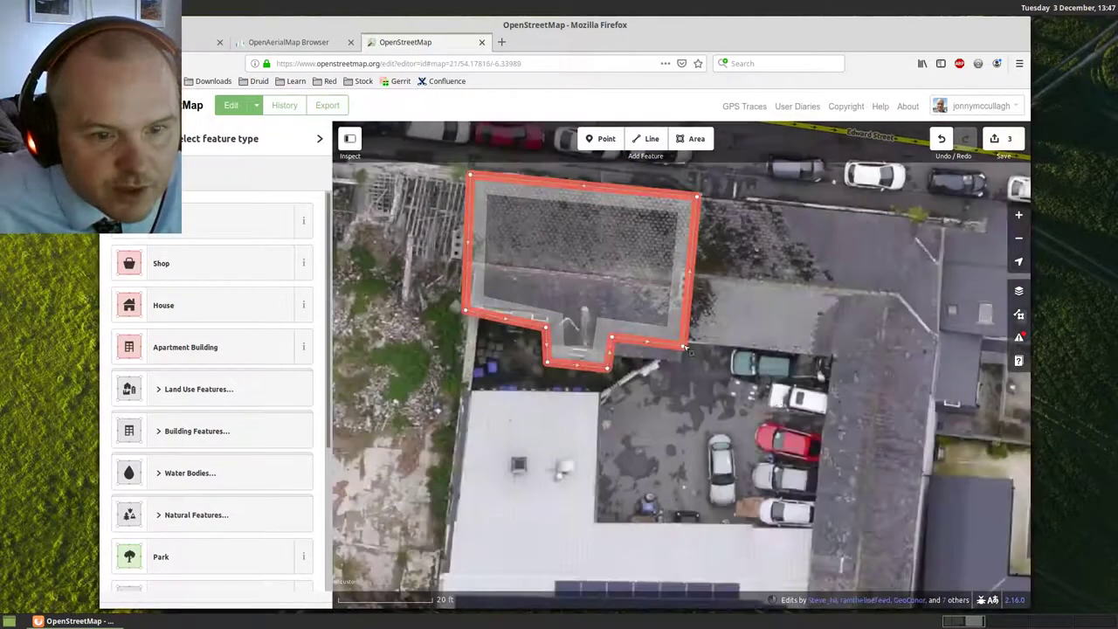
drag(683, 345, 680, 357)
click(618, 344)
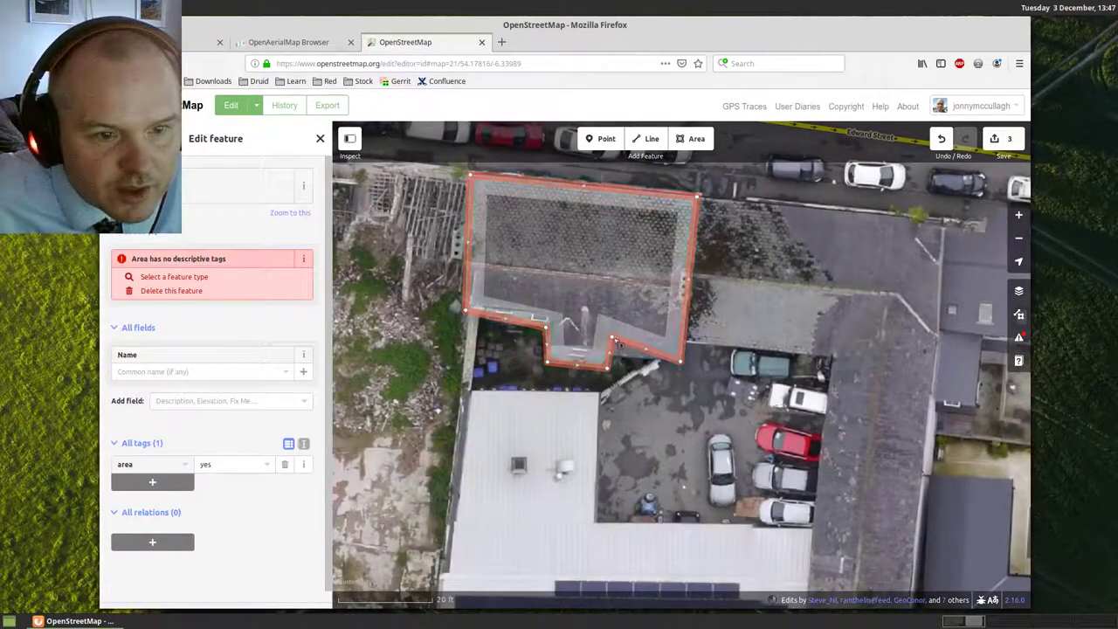
key(Escape)
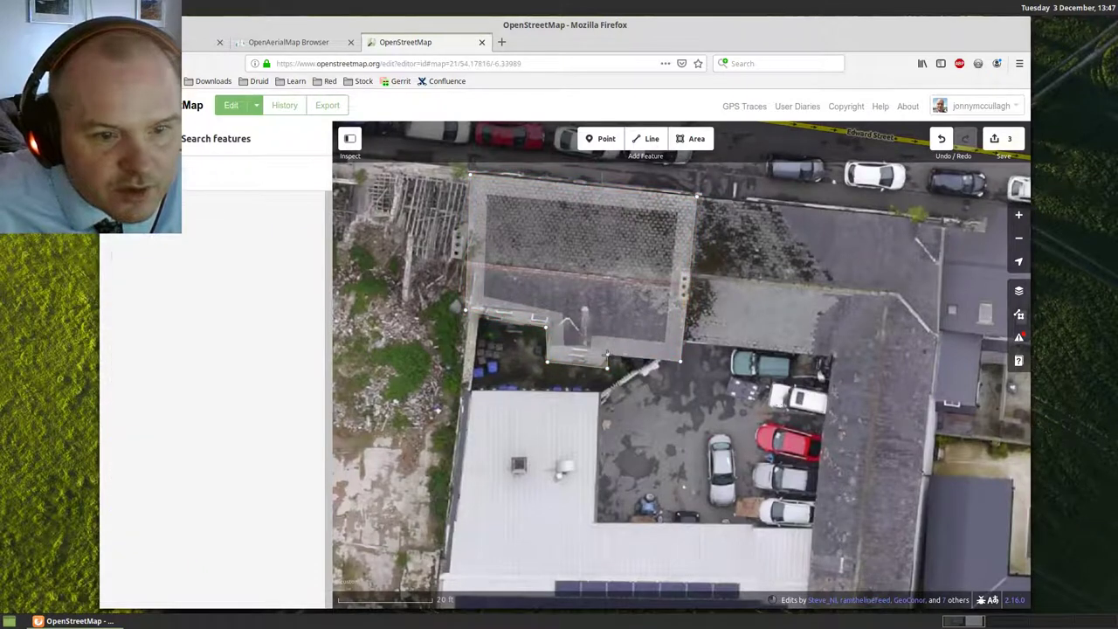
click(607, 358)
key(Escape)
click(605, 361)
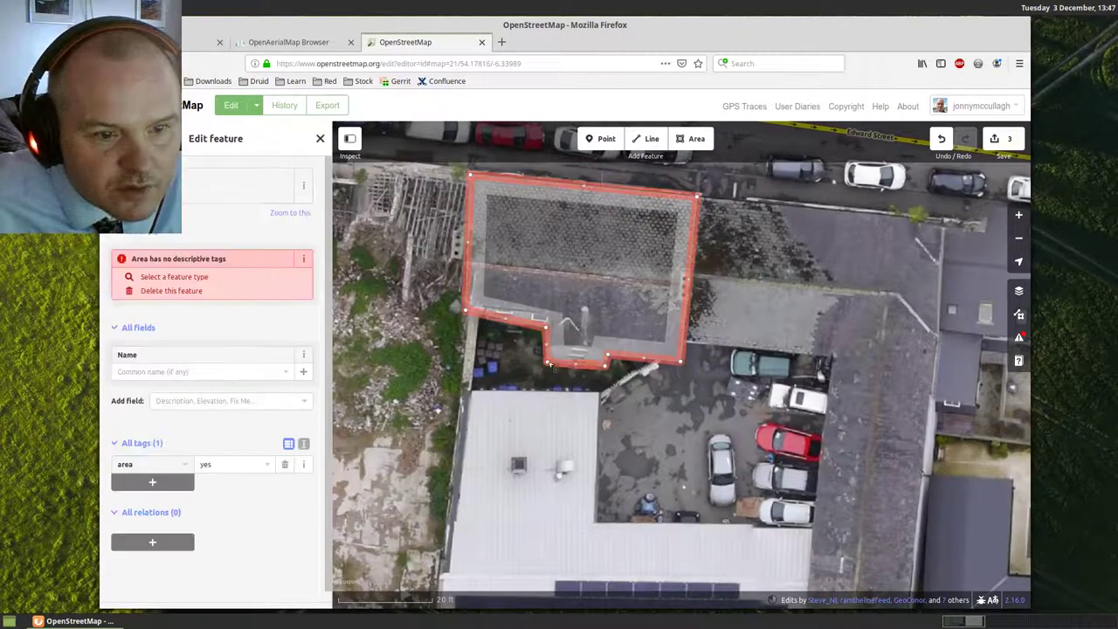
key(Escape)
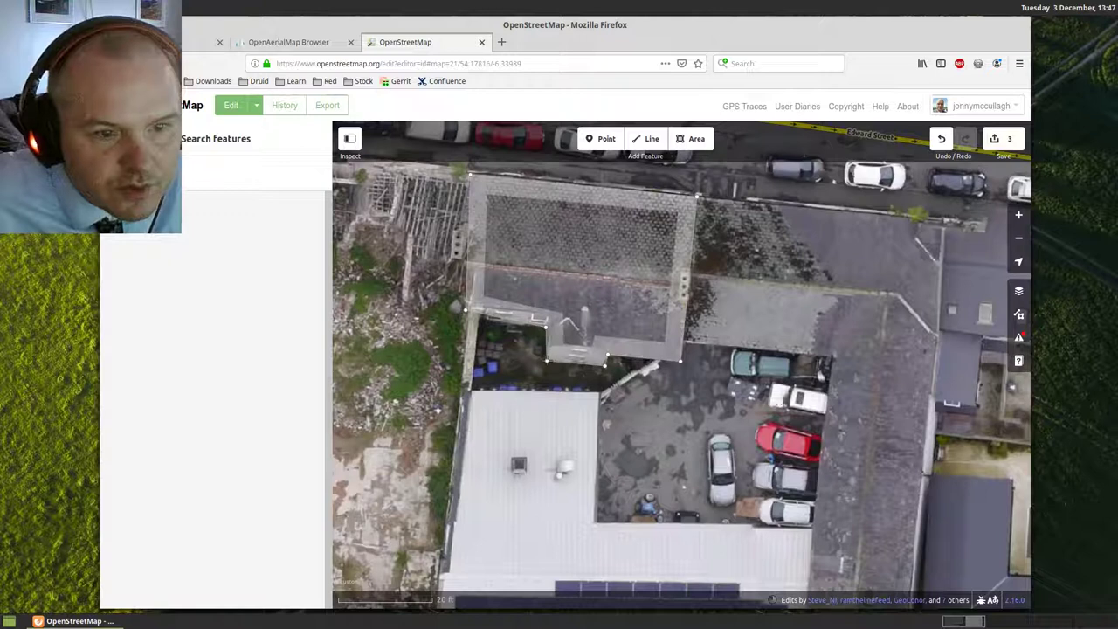
click(605, 359)
key(Escape)
click(606, 360)
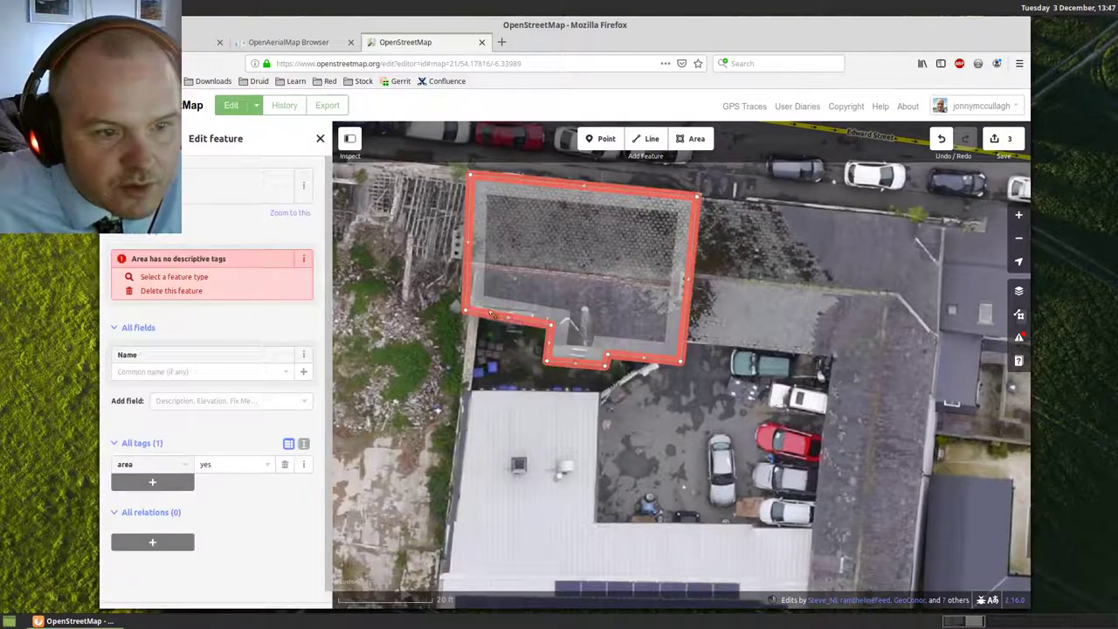
key(Escape)
click(491, 263)
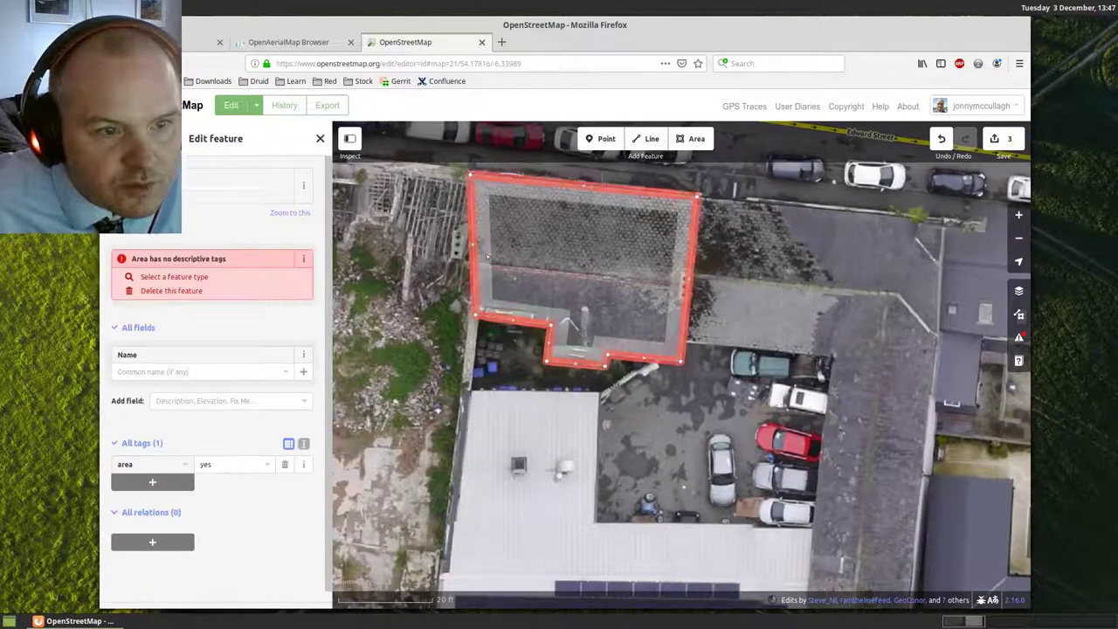
key(Escape)
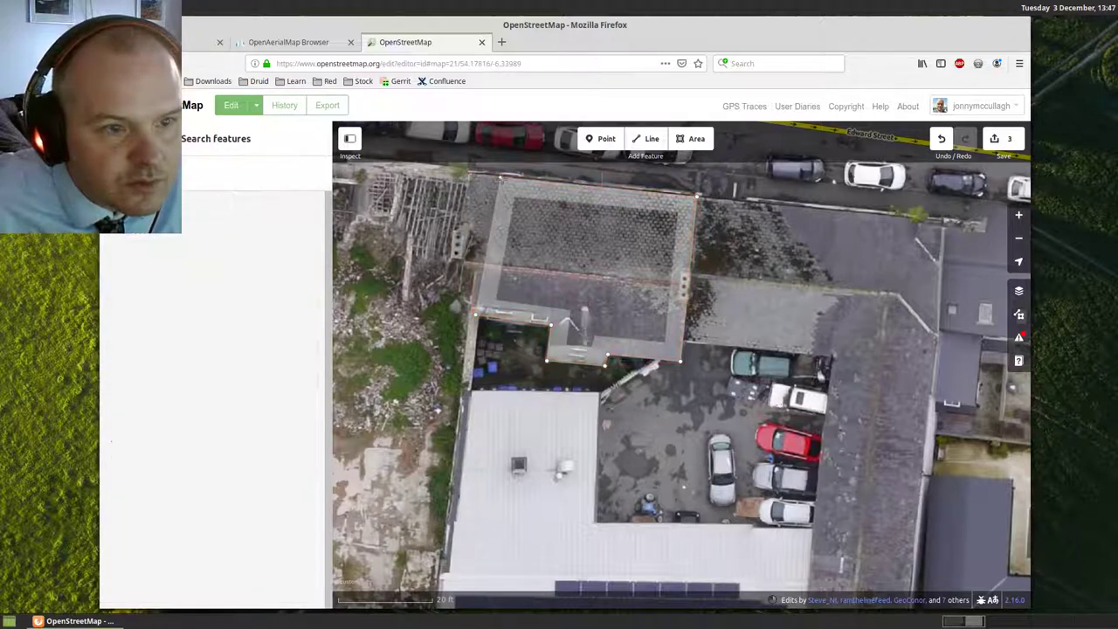
Set the feature type of the adjusted area beside the derelict plot to Building.
click(568, 324)
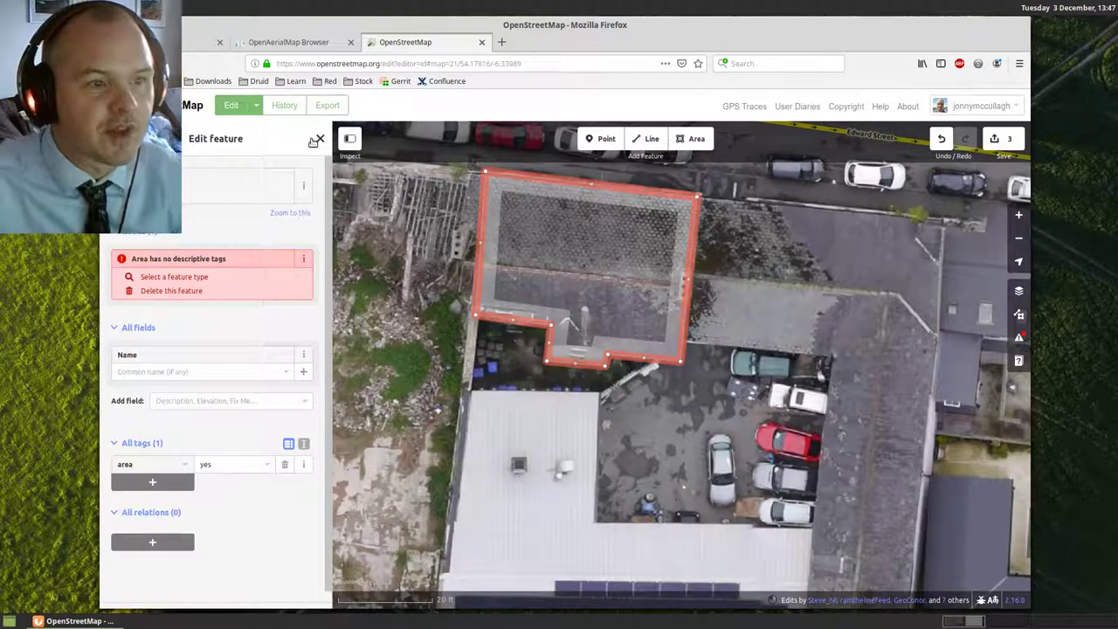
click(157, 281)
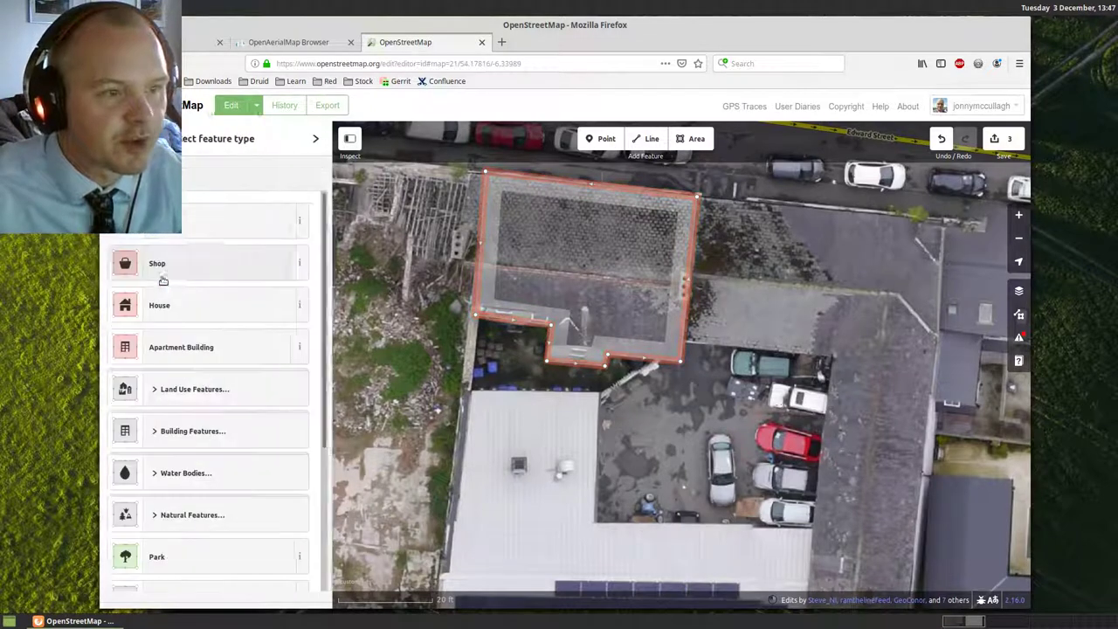
click(192, 227)
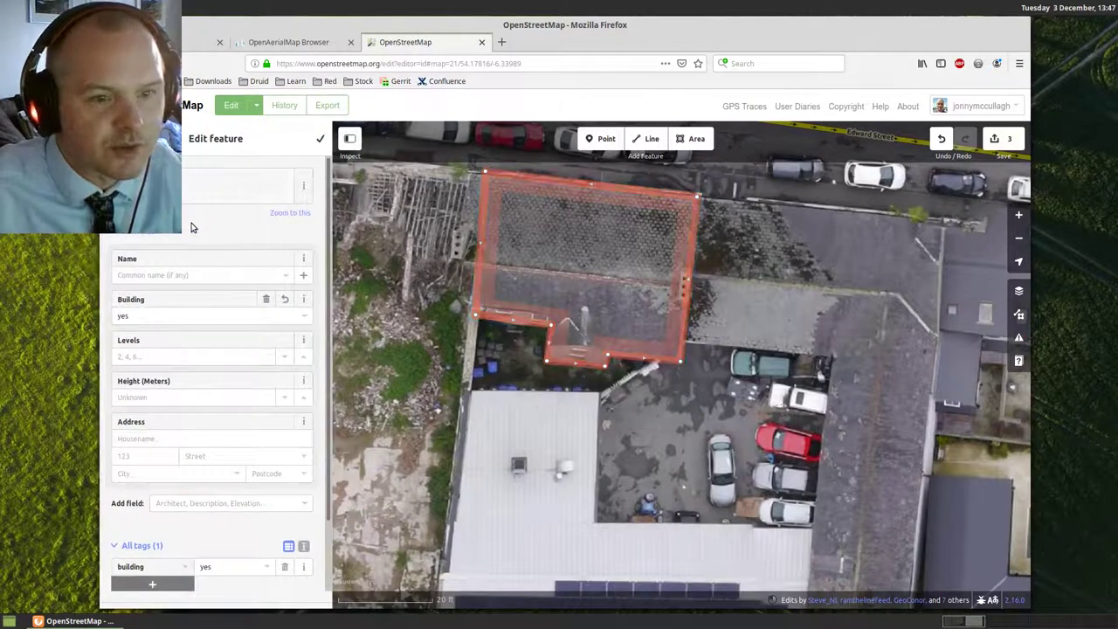
Trace the L-shaped building around the courtyard garden south of Edward Street as an area and tag it as Building.
scroll(866, 412, down, 1)
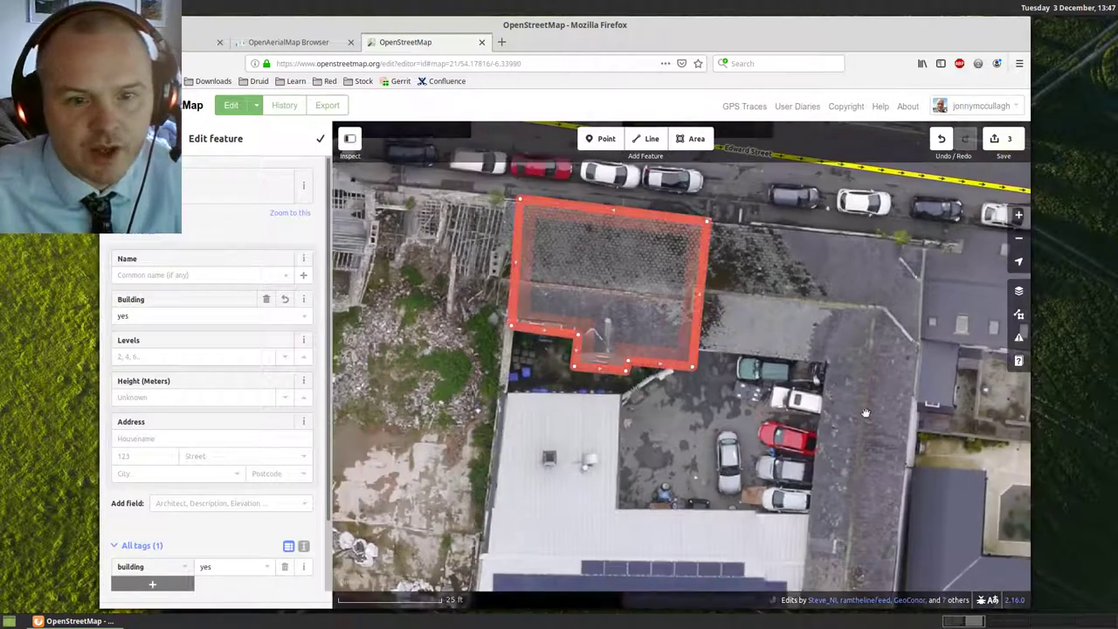
drag(829, 560, 721, 413)
drag(704, 511, 379, 458)
drag(505, 387, 608, 410)
click(702, 142)
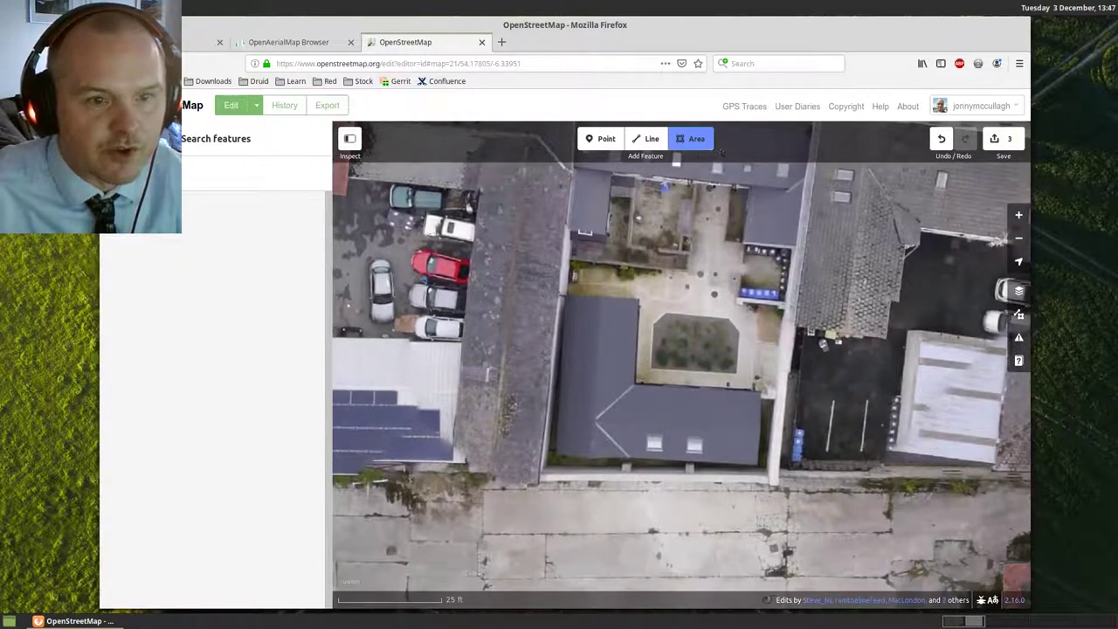
click(638, 298)
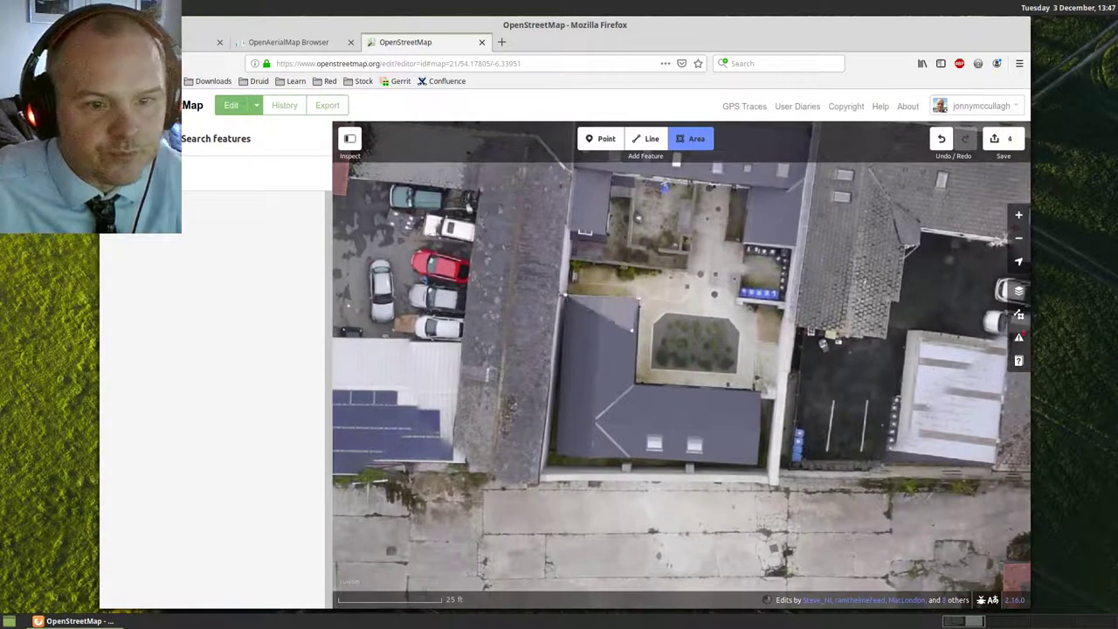
click(636, 385)
click(765, 390)
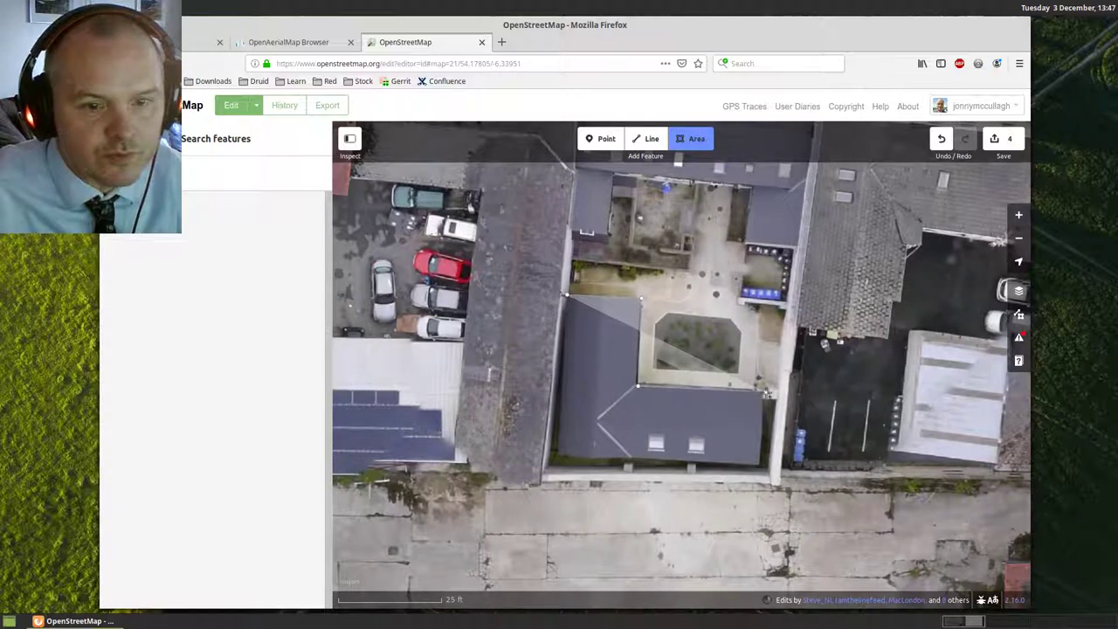
click(760, 468)
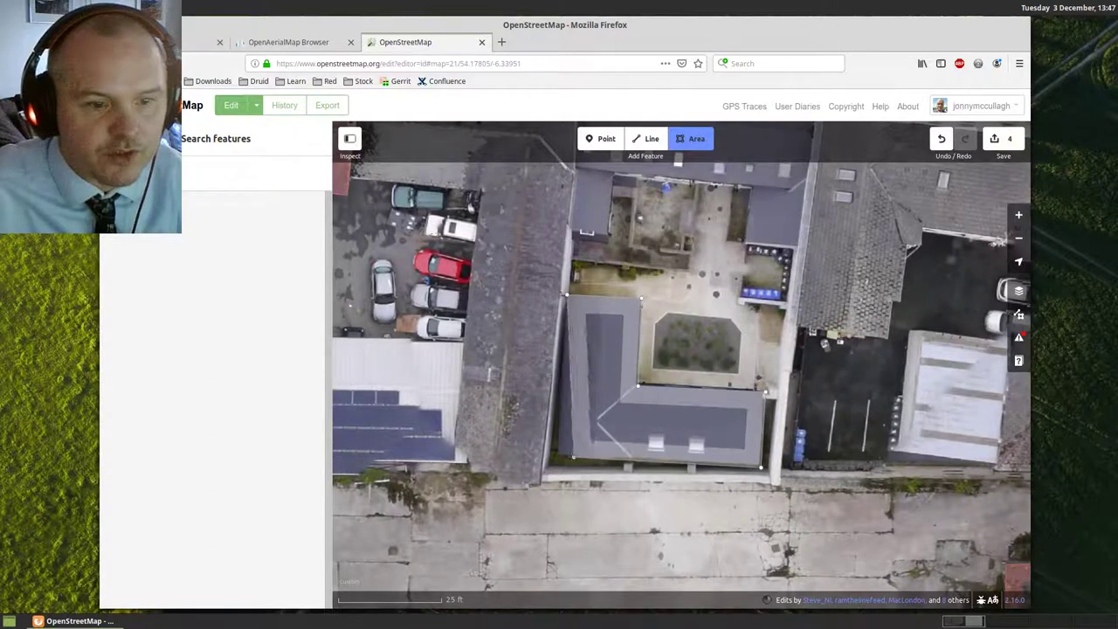
double_click(556, 456)
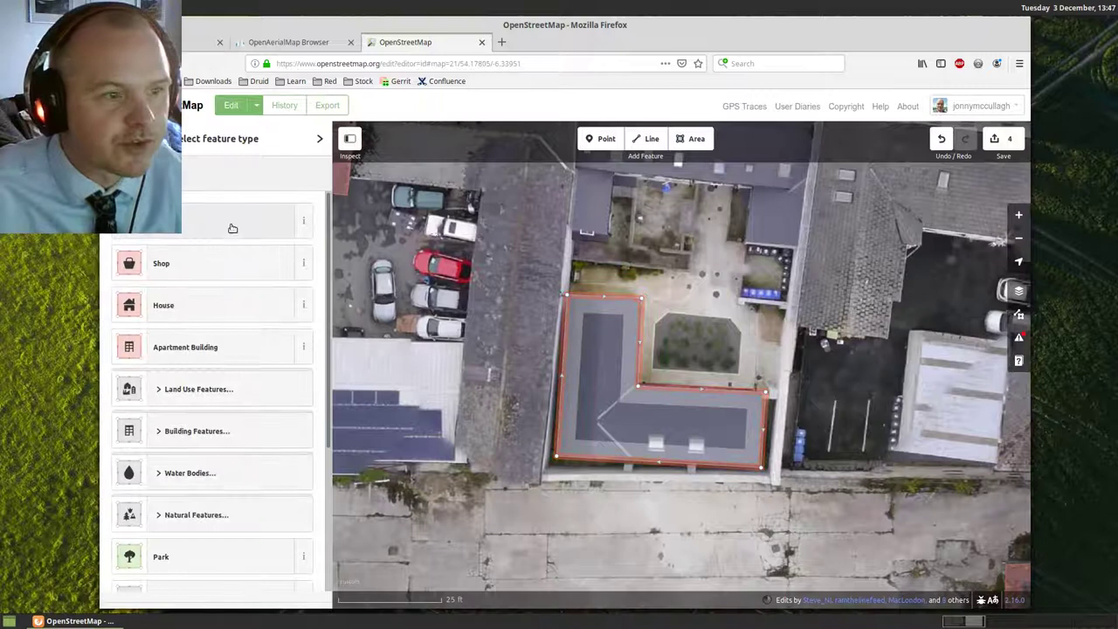
click(229, 223)
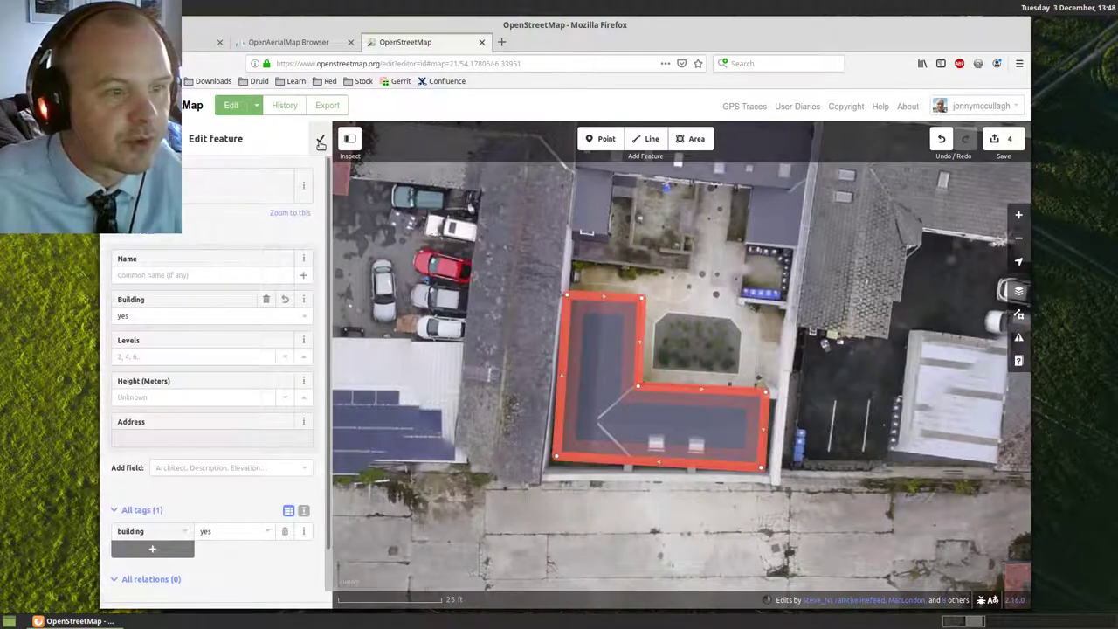
click(320, 142)
Open the Wan Ho restaurant building at the corner of Edward Street and Merchants Quay to examine its details.
scroll(846, 327, down, 2)
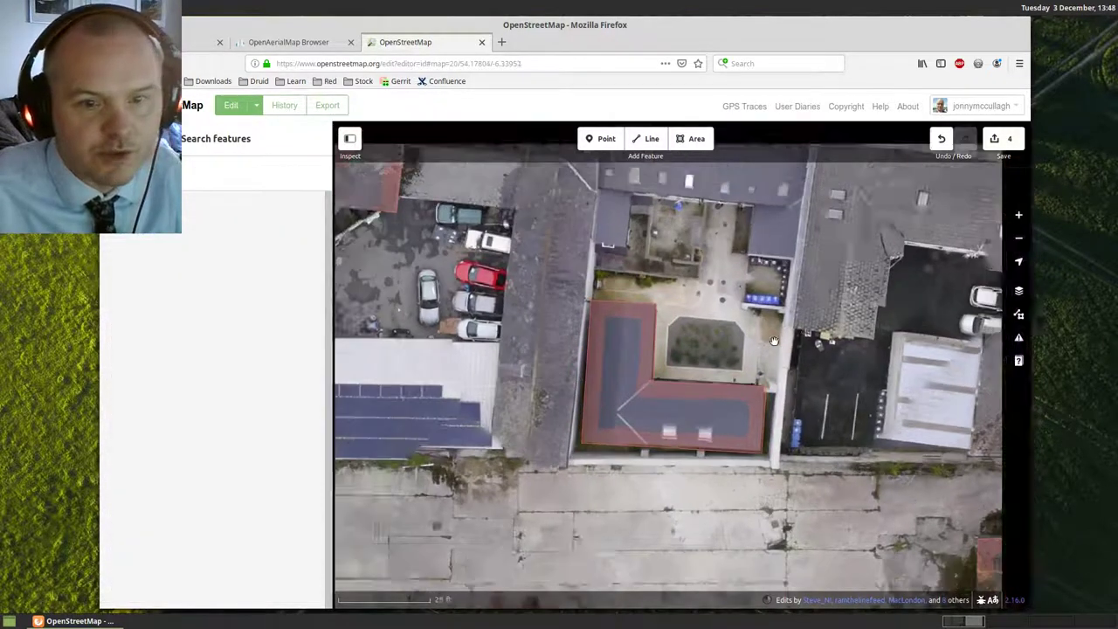
drag(846, 326, 434, 328)
scroll(644, 347, down, 1)
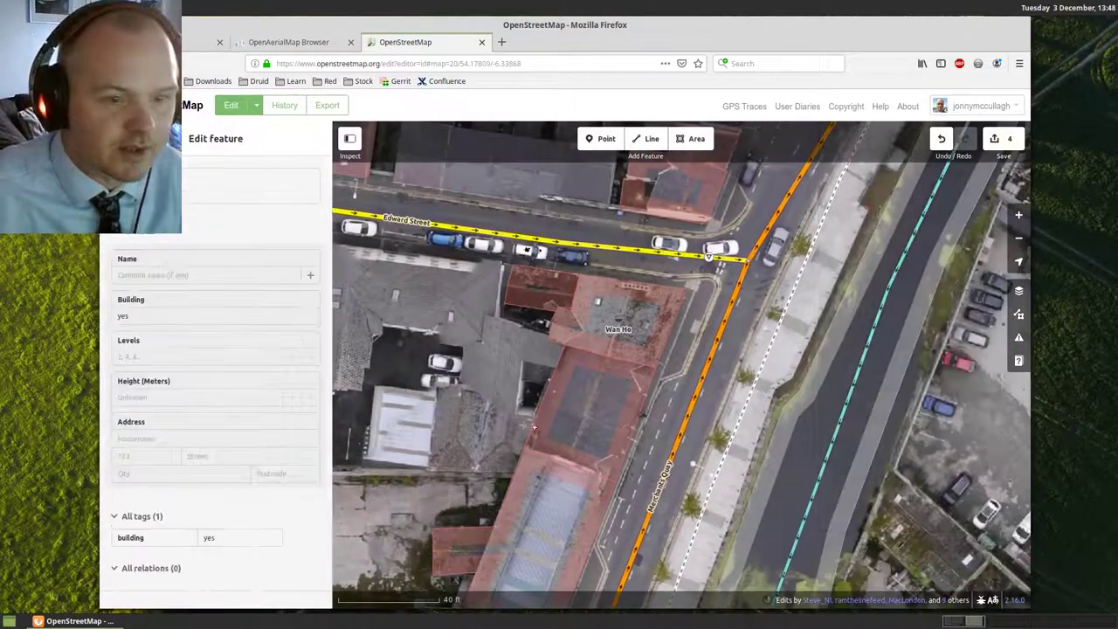
click(622, 352)
click(614, 351)
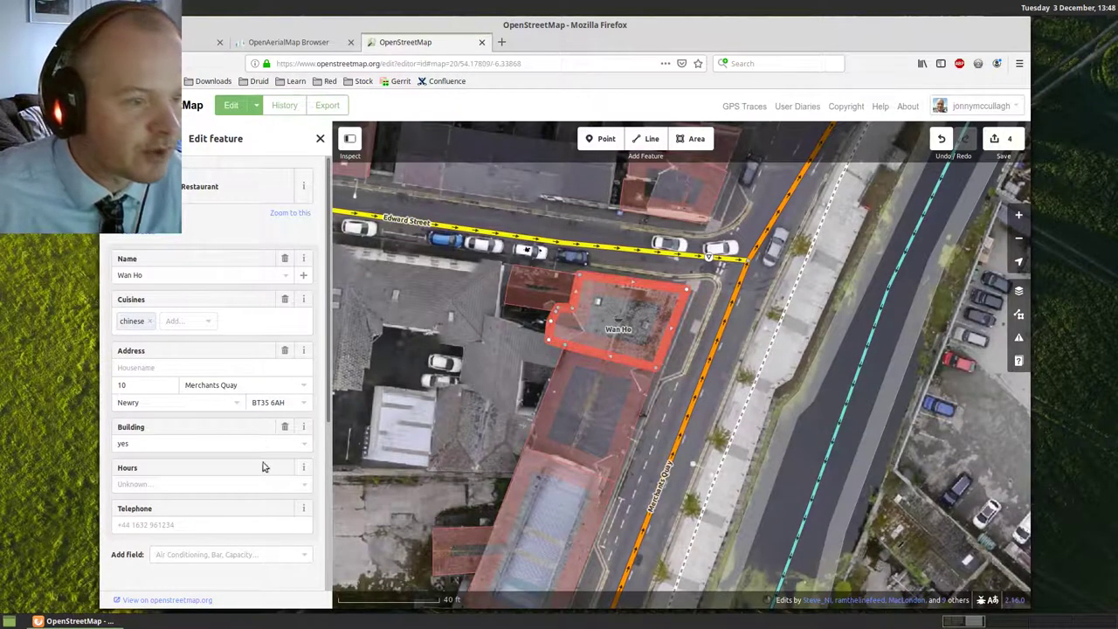
Trace the outline of the corner building at Sugar Island and Basin Walk, around the Friar Tuck's point, as an area.
scroll(802, 321, down, 1)
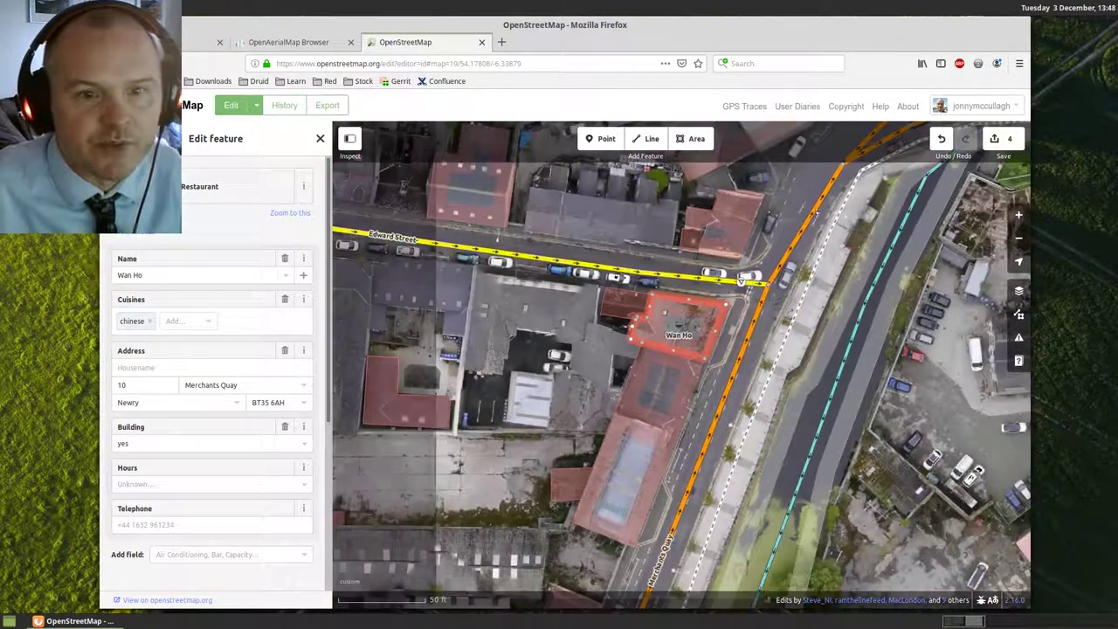
drag(801, 322, 249, 470)
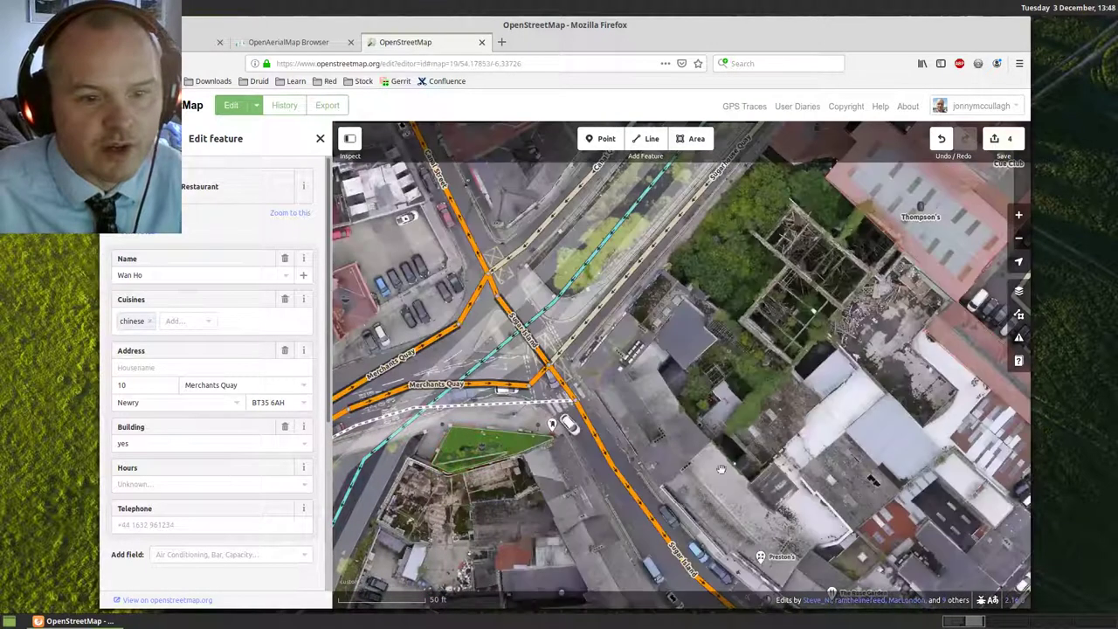
drag(569, 427, 323, 173)
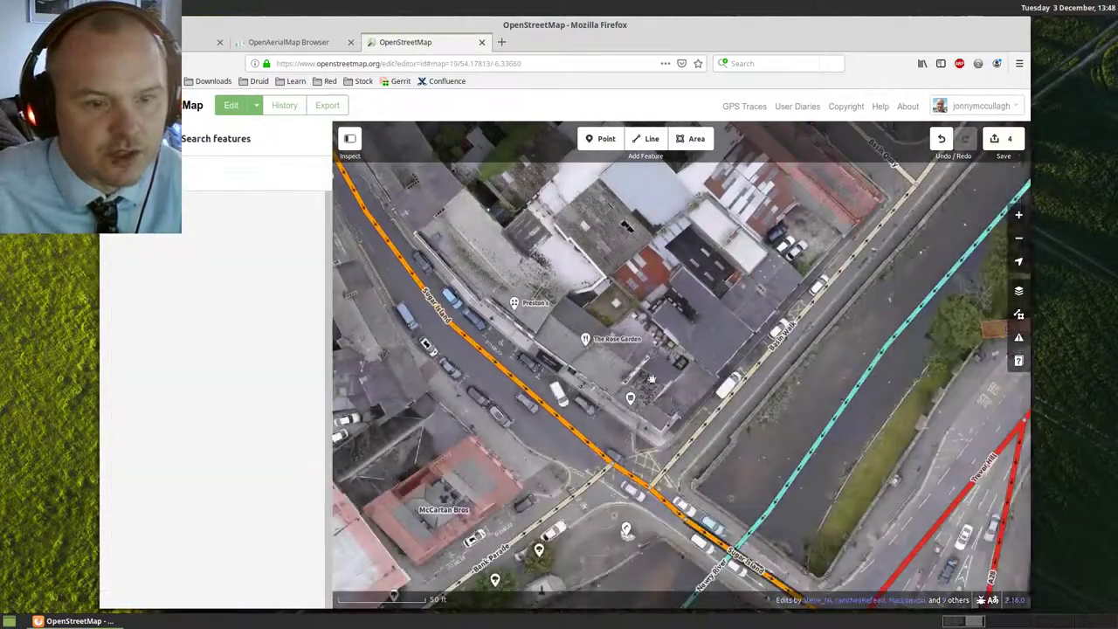
scroll(651, 371, up, 1)
scroll(565, 364, up, 1)
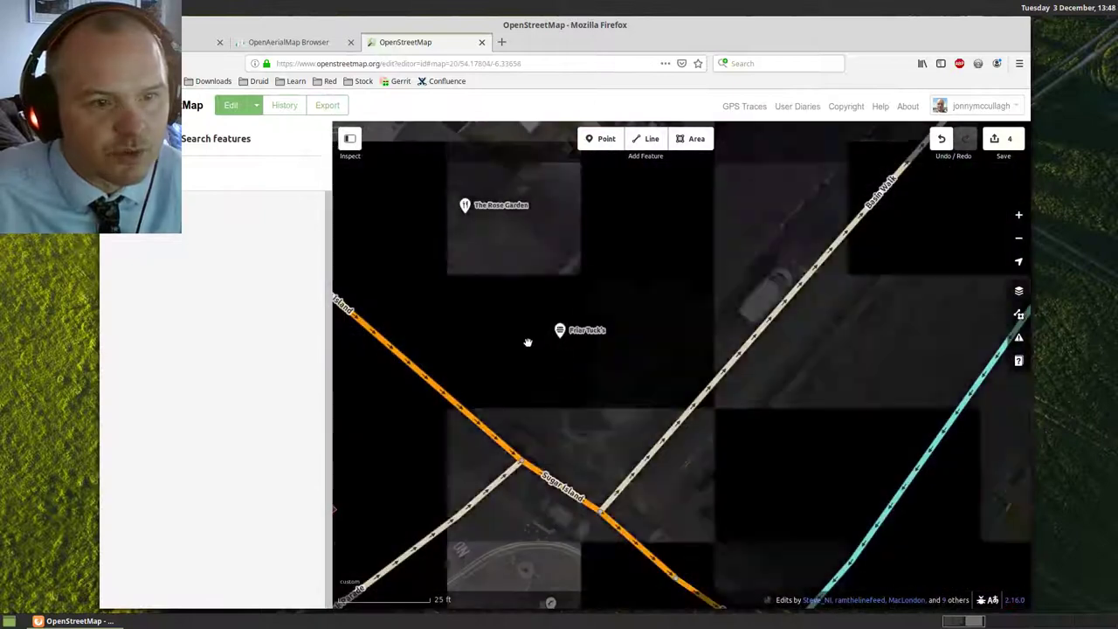
drag(510, 311, 535, 373)
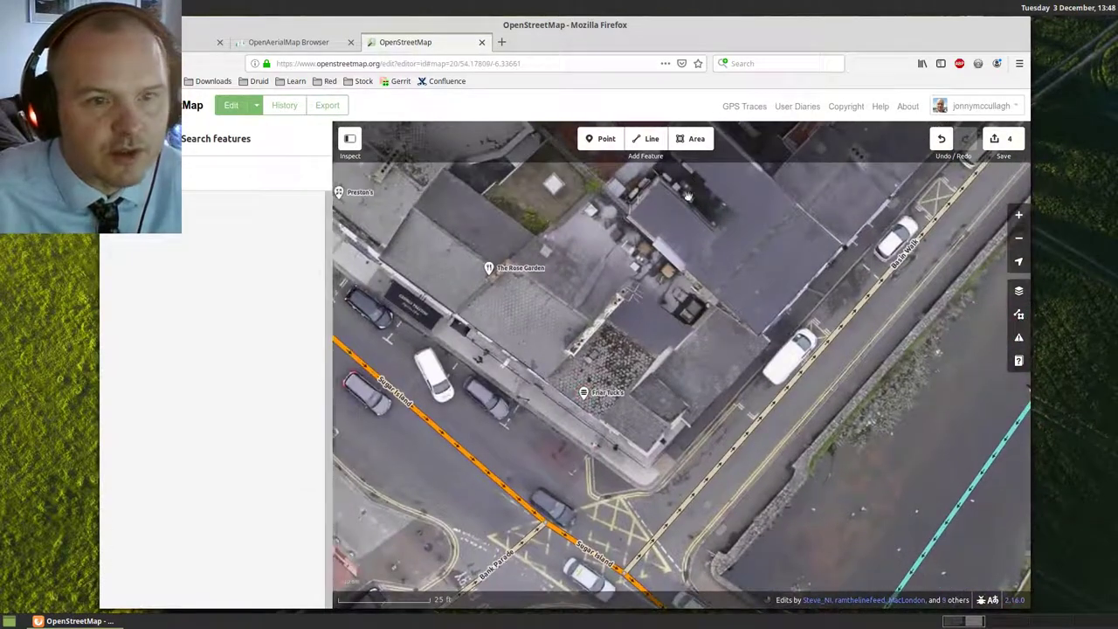
click(690, 139)
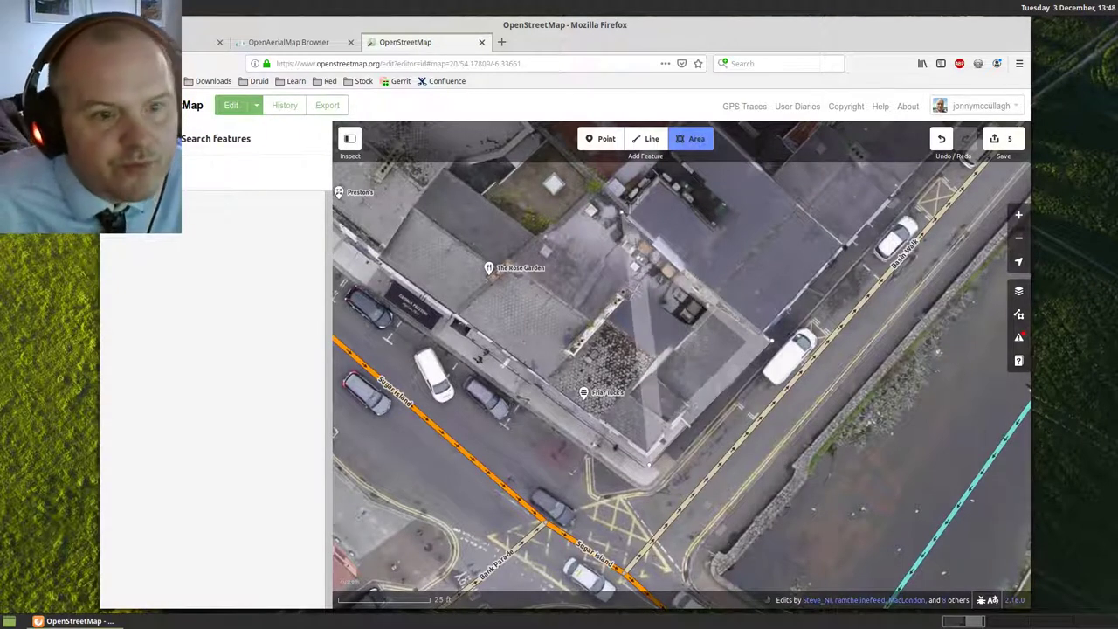
click(598, 189)
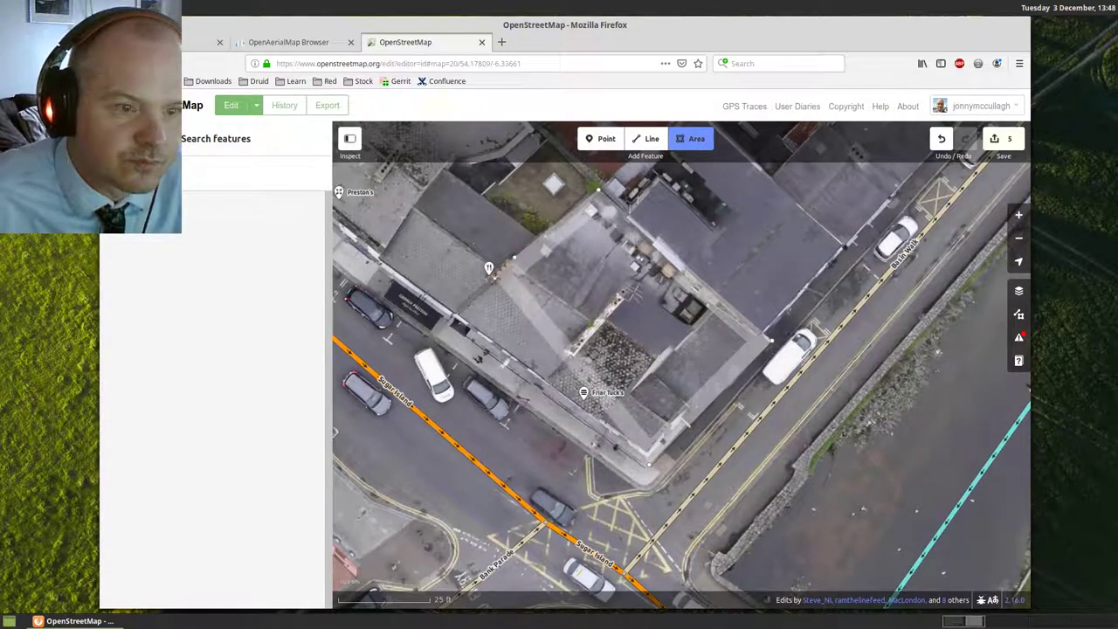
click(466, 307)
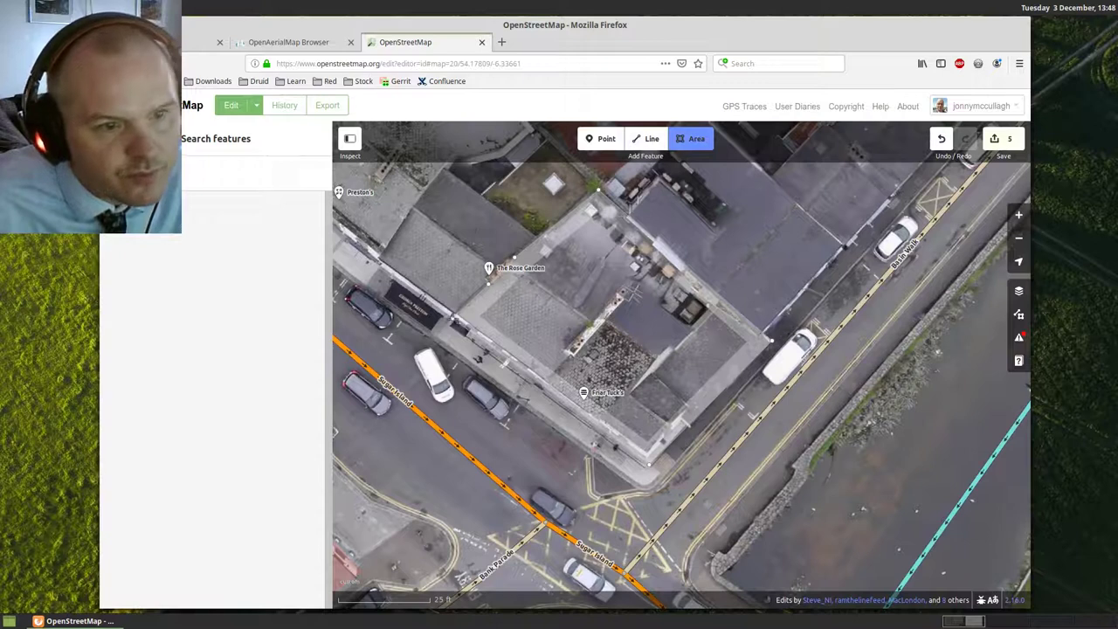
click(454, 319)
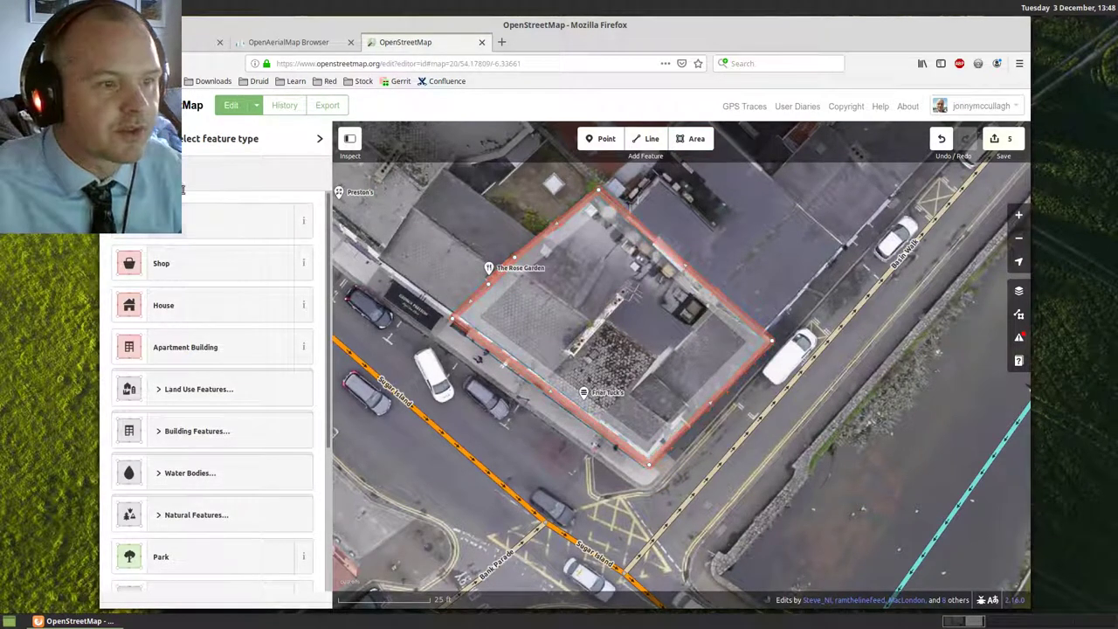
Set the corner building's feature type to Restaurant and name it Friar Tucks.
text(rest)
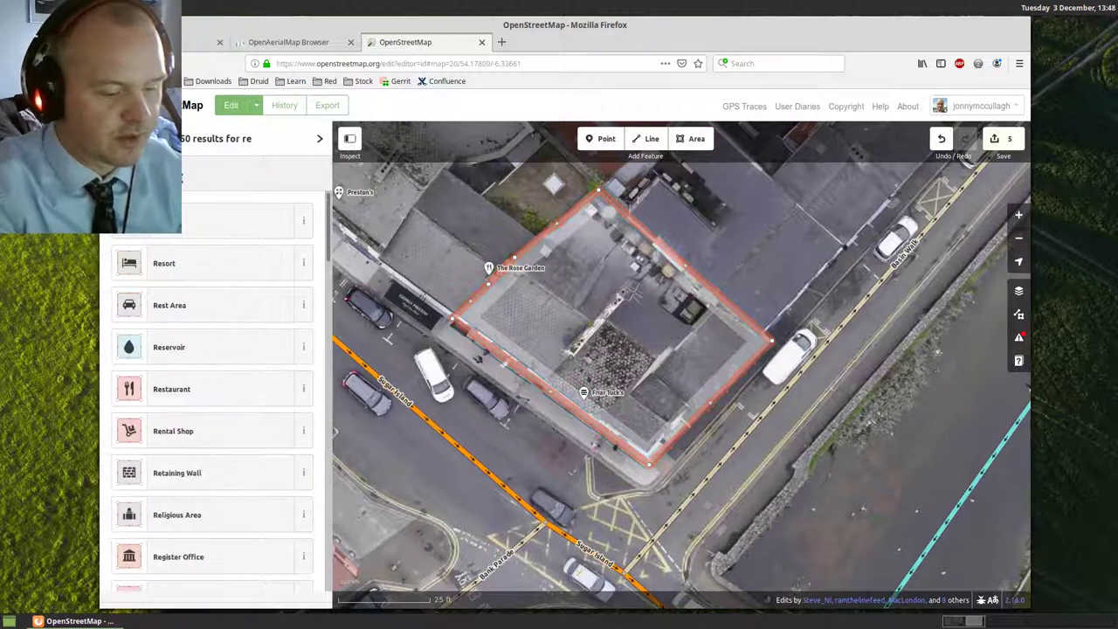
click(199, 258)
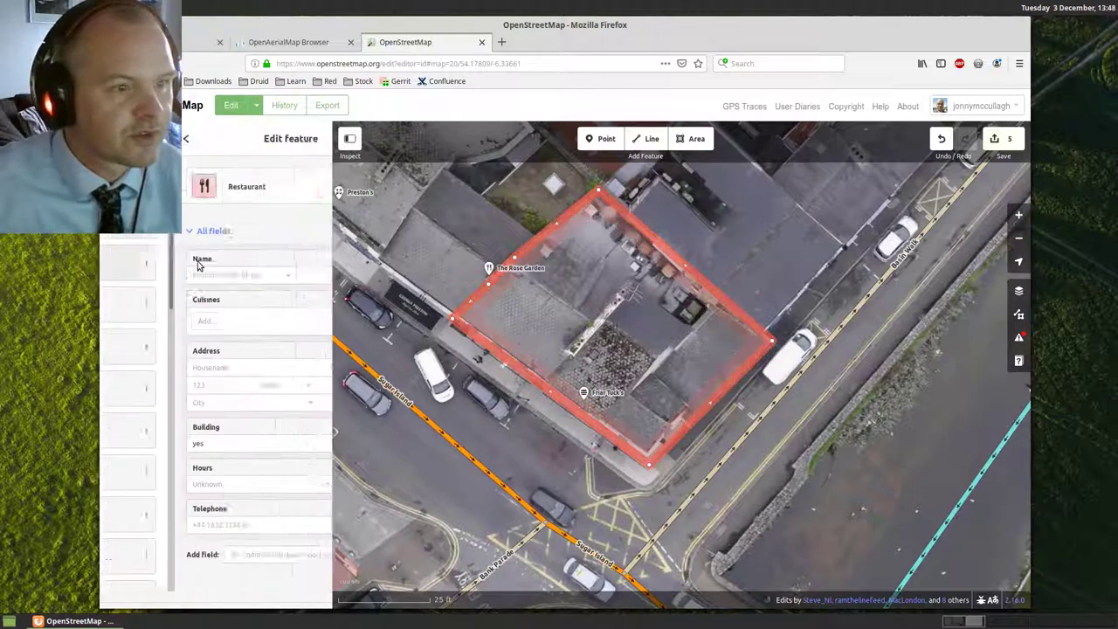
text(F)
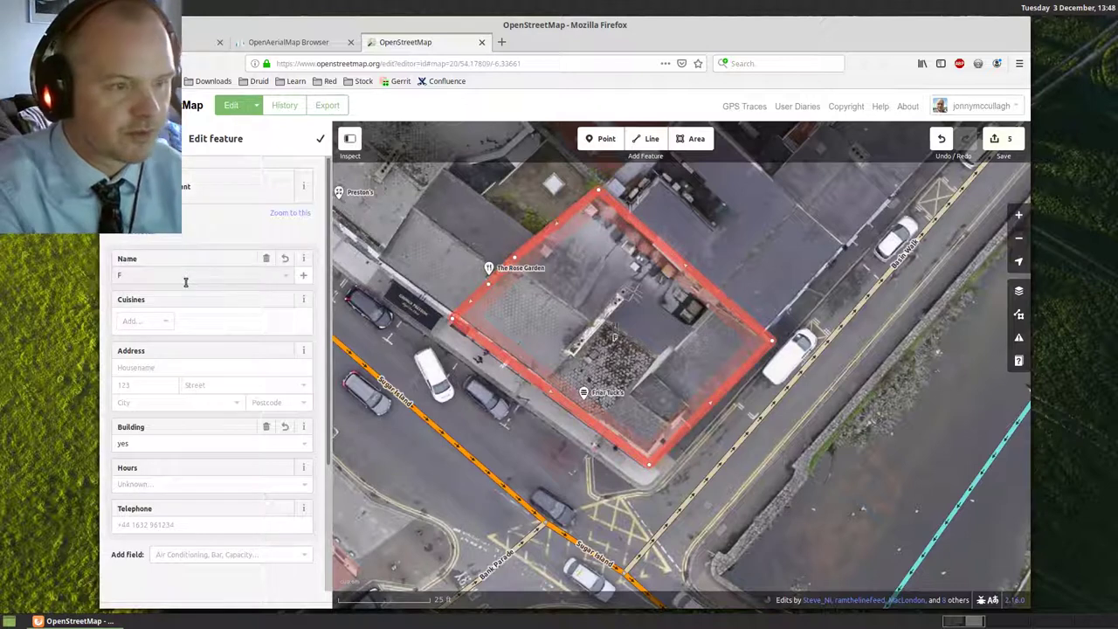
text(riar Tucks)
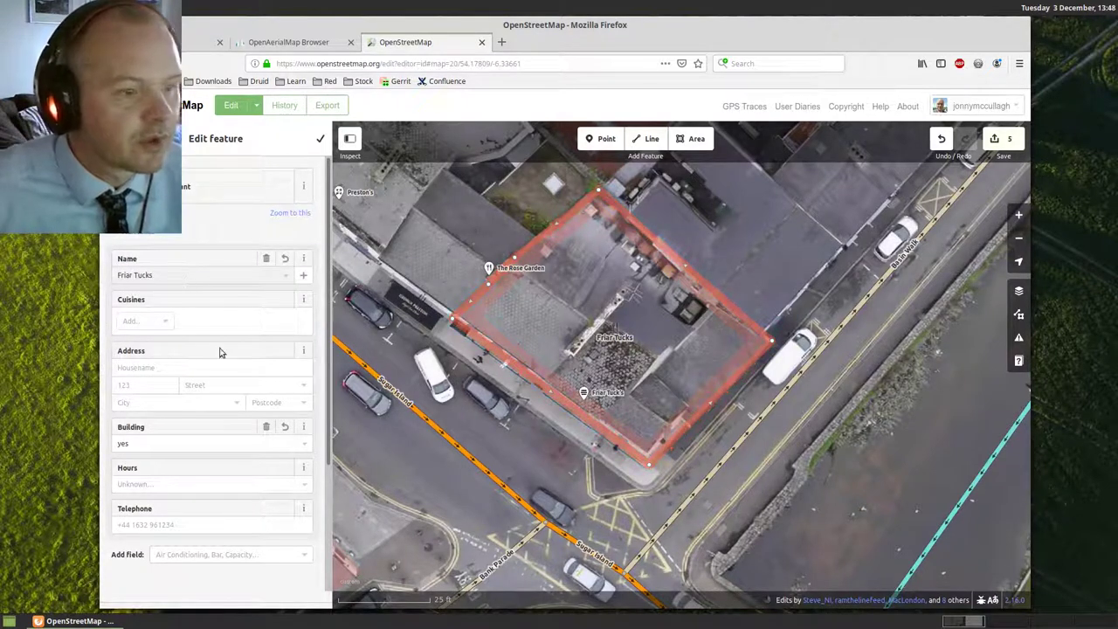
click(320, 138)
Trace the building adjoining Friar Tucks on Sugar Island as an area, following the shared wall by The Rose Garden point.
drag(443, 268, 495, 337)
click(692, 138)
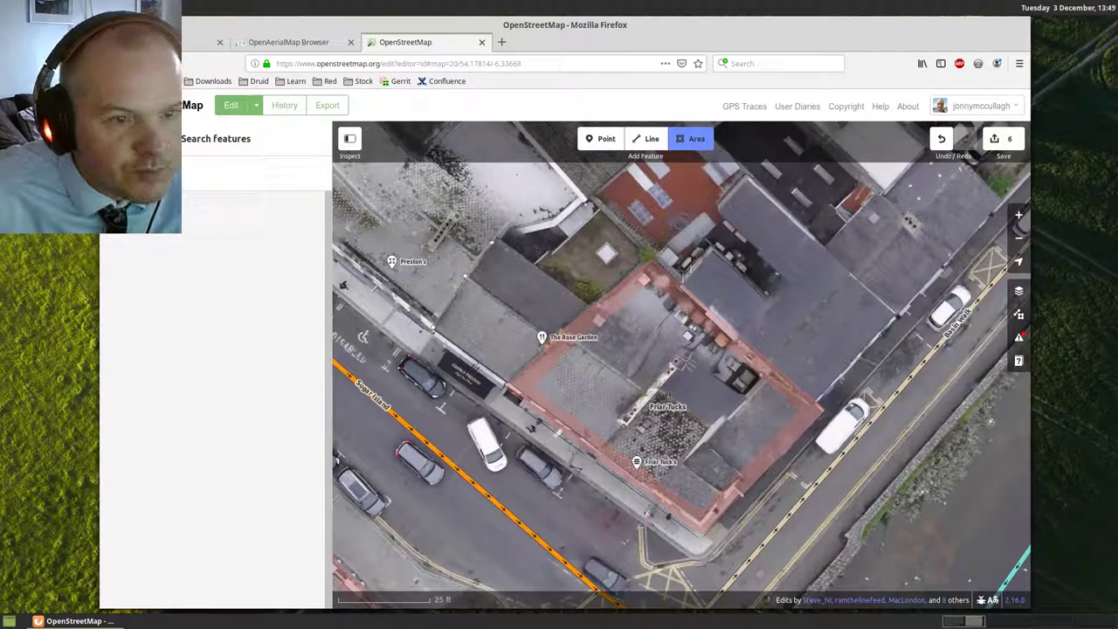
click(498, 238)
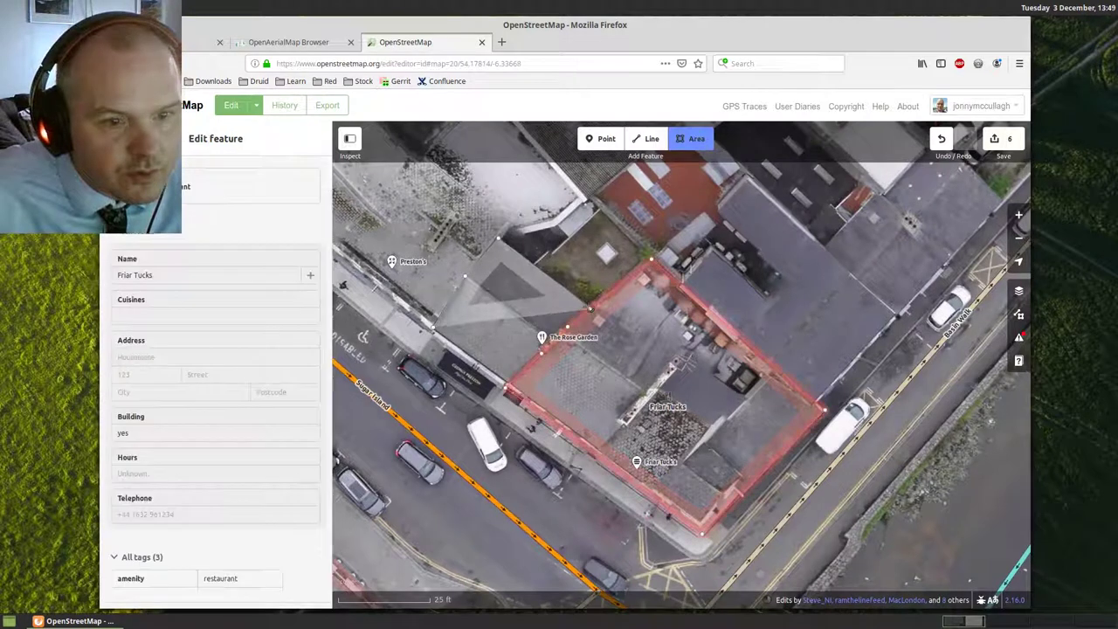
click(590, 308)
click(569, 330)
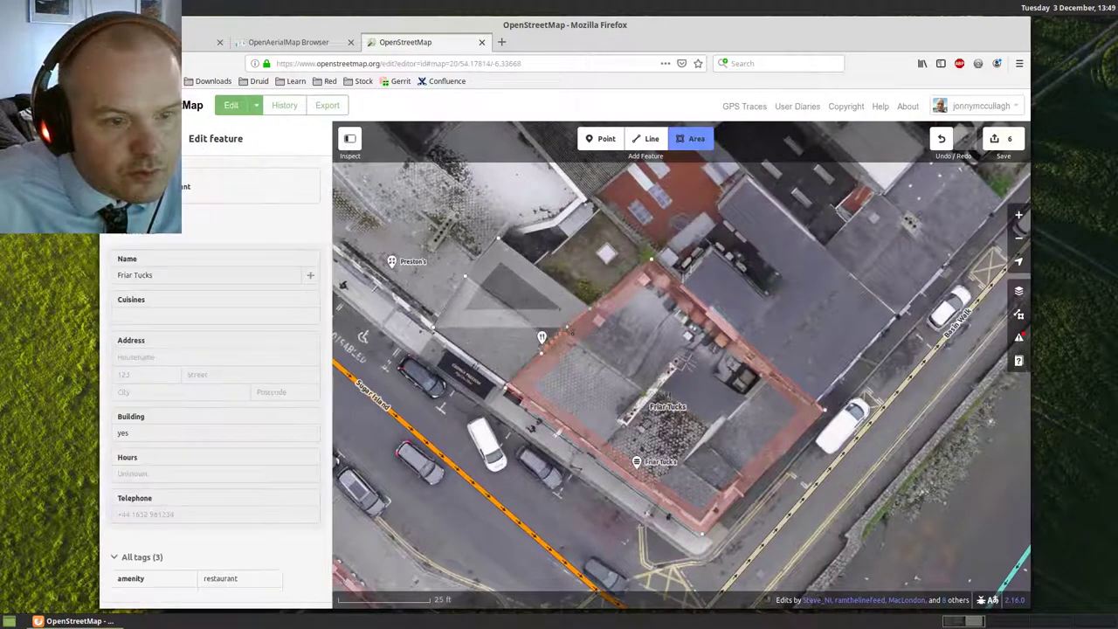
click(569, 330)
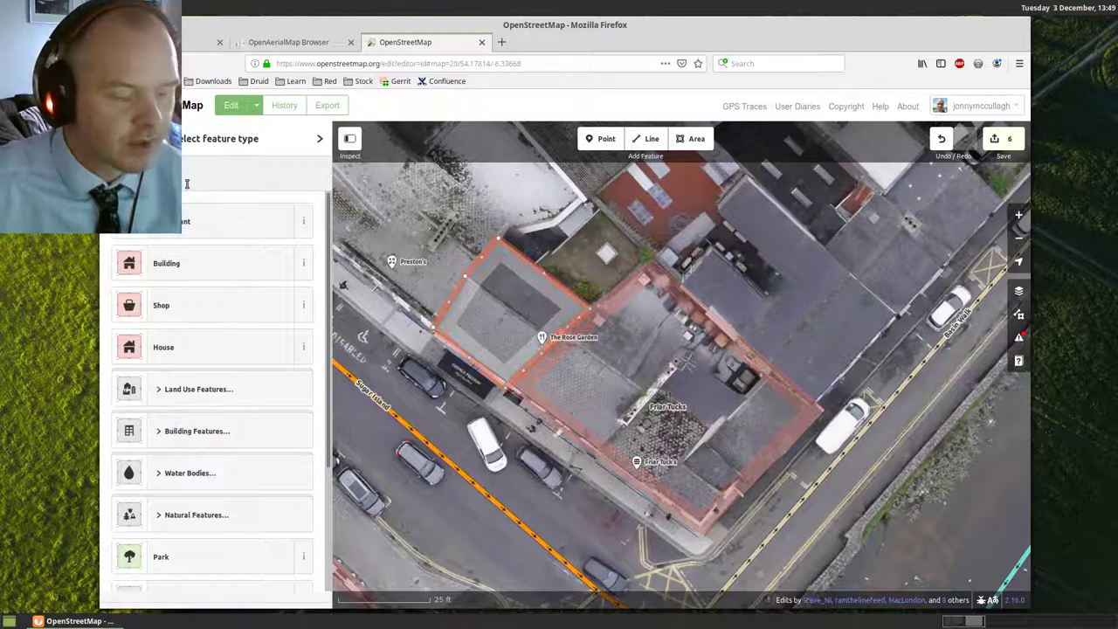
Set the adjoining building's feature type to Florist and enter George Preston as the shop name.
text(flower)
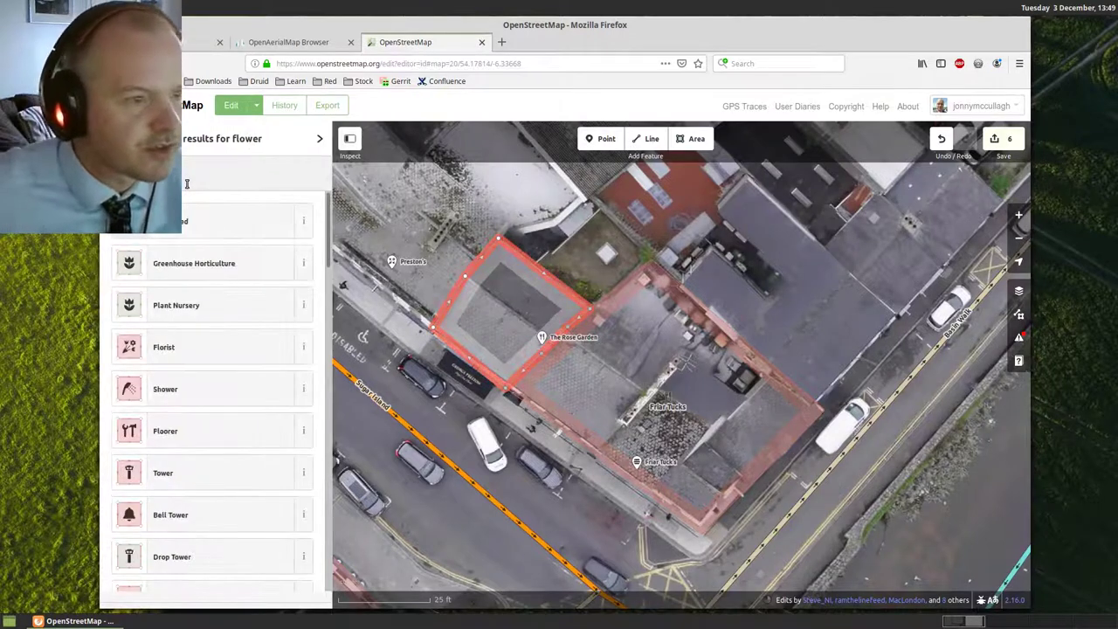
click(207, 343)
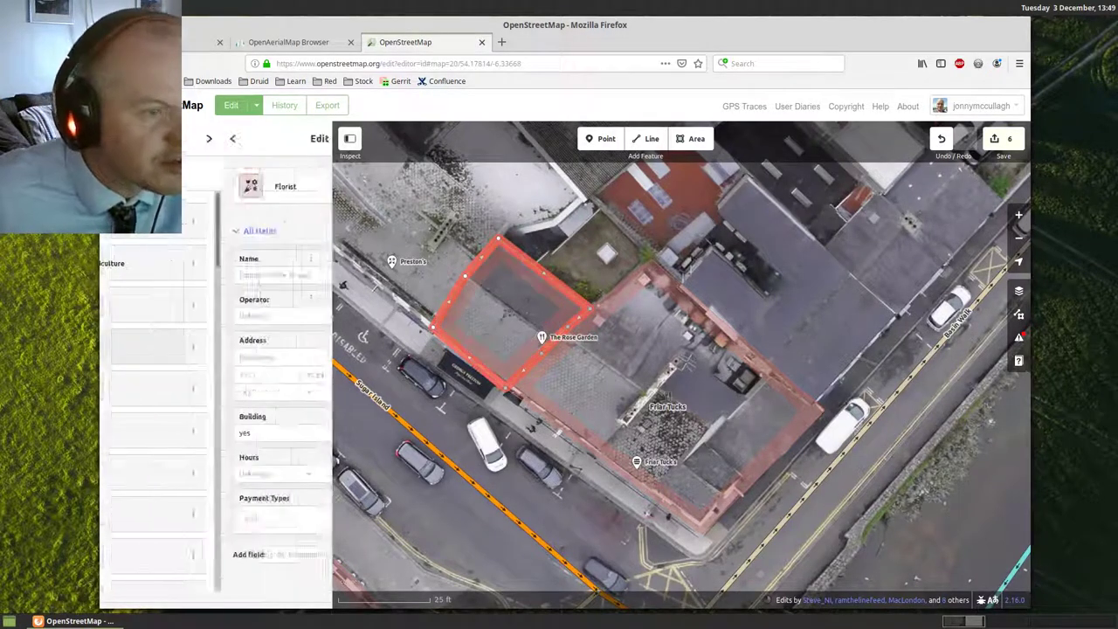
click(188, 276)
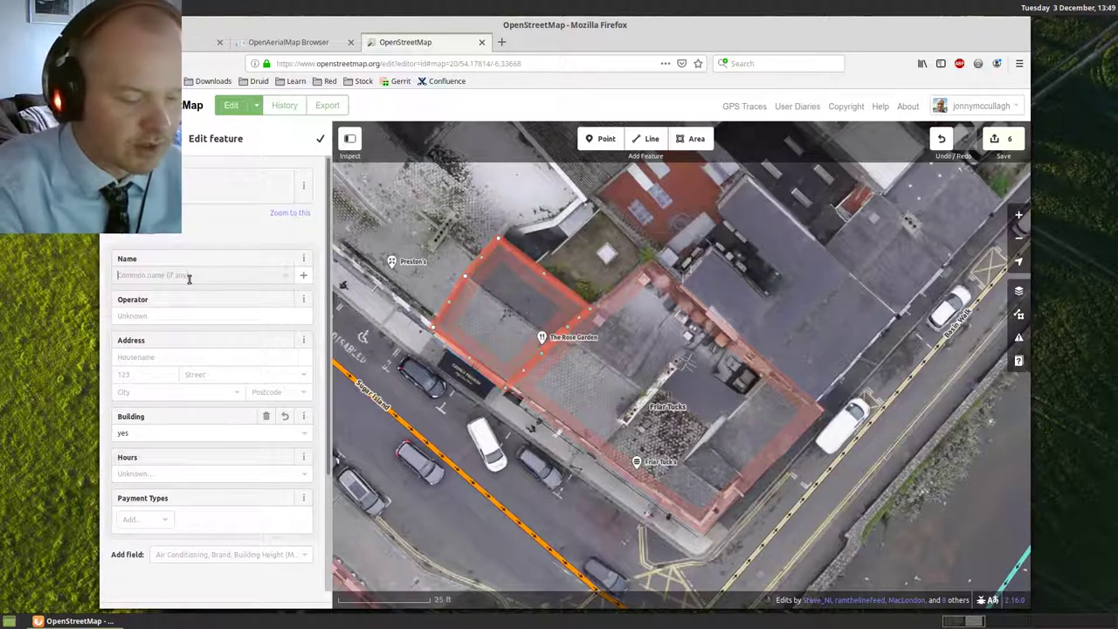
text(George )
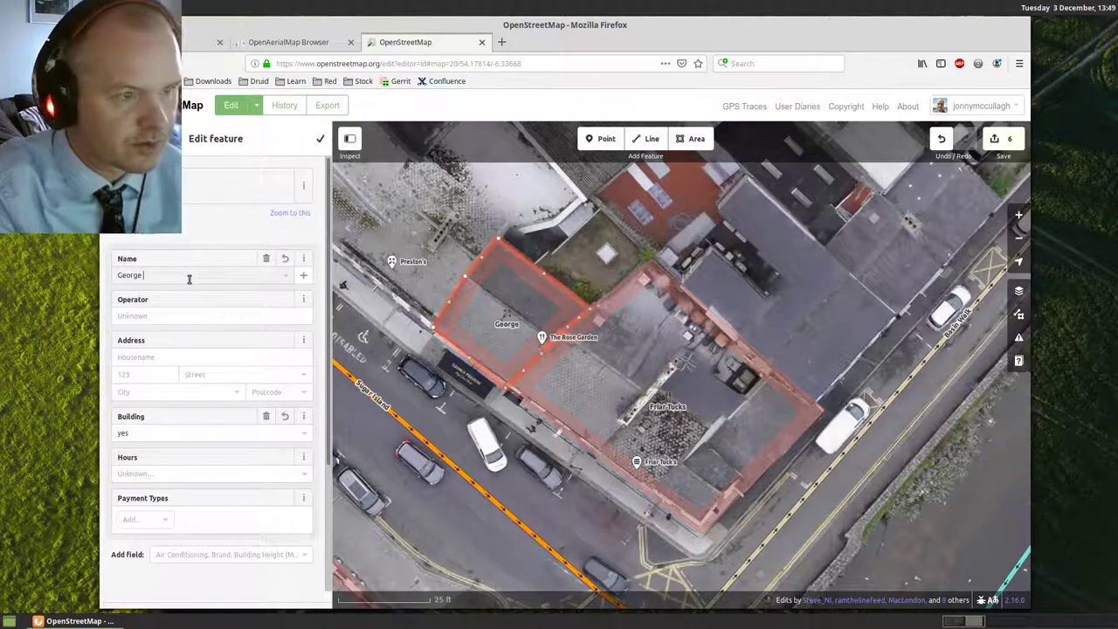
text(Preston)
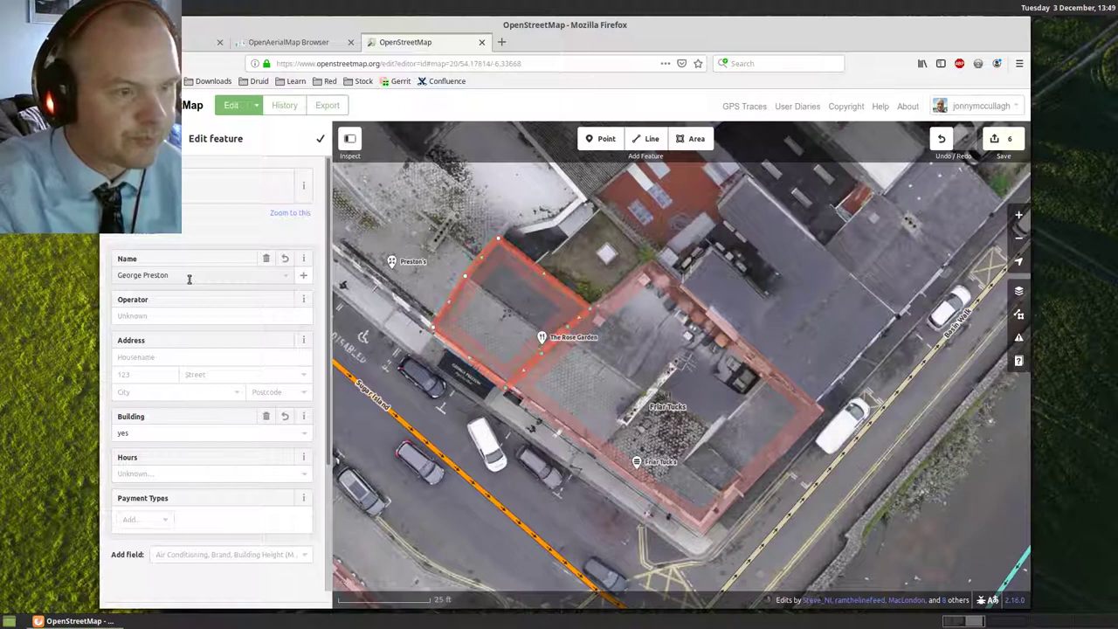
click(319, 140)
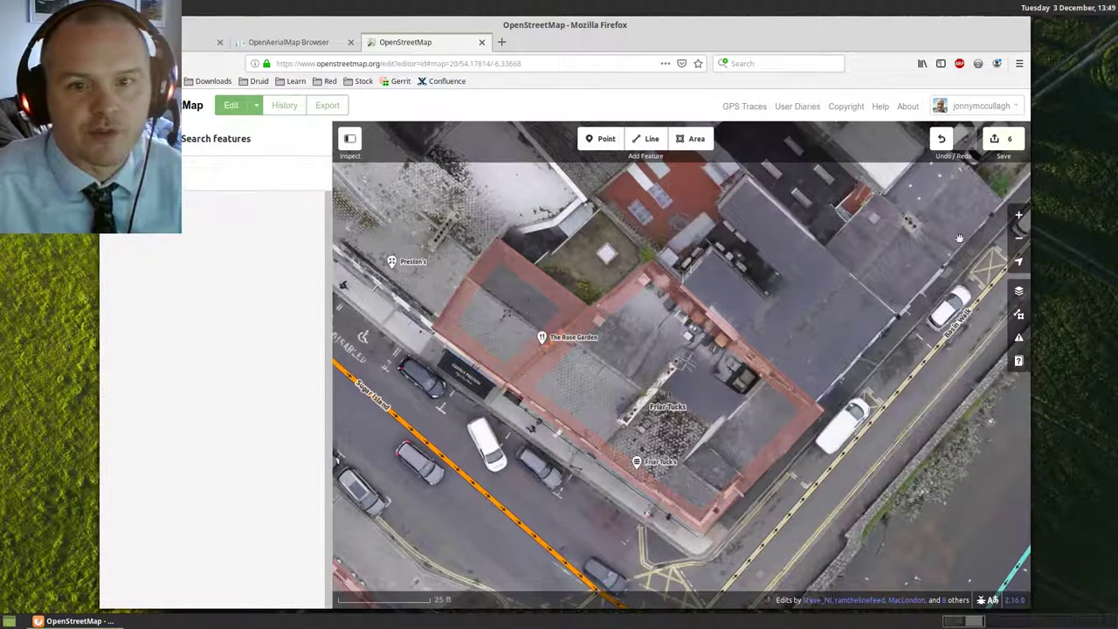
Choose a suggested changeset comment beginning with "a" and upload the building edits to OpenStreetMap.
click(997, 140)
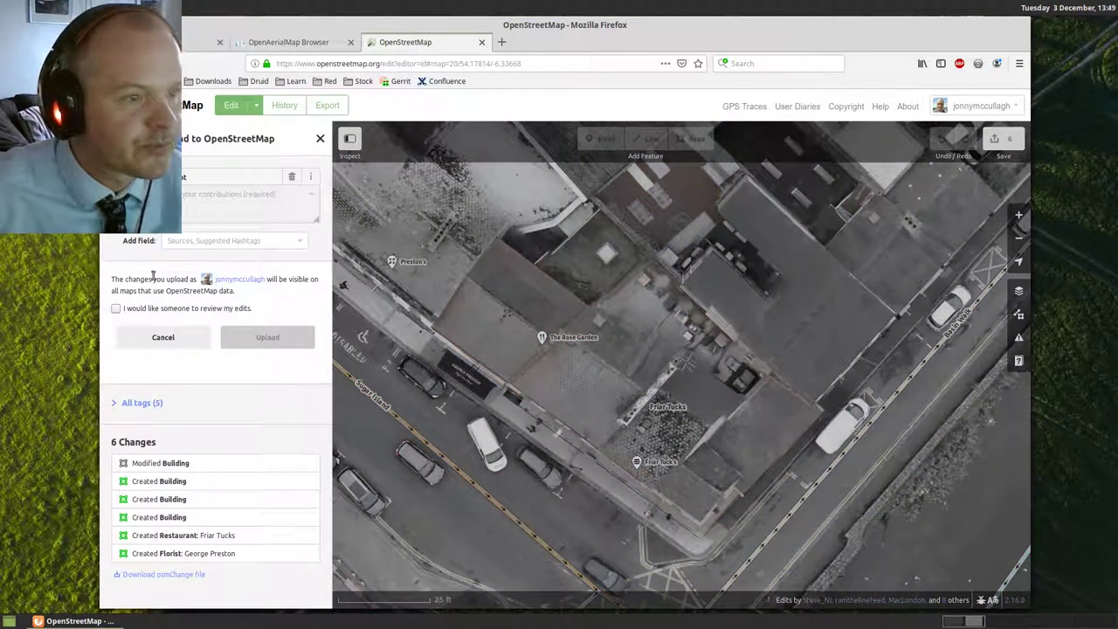
click(166, 200)
text(a)
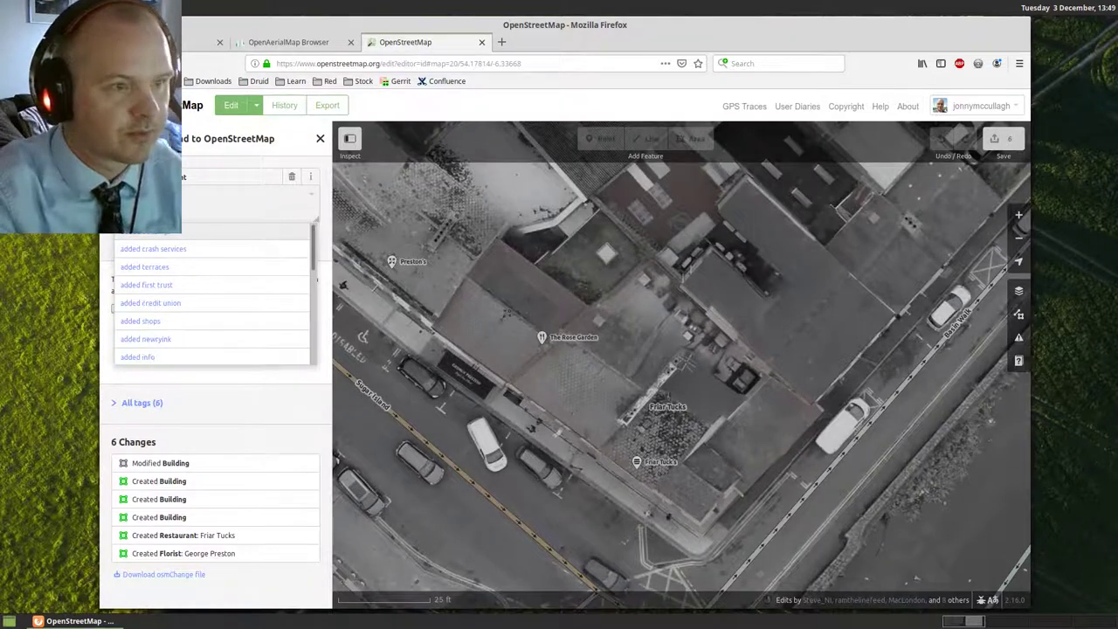
key(Return)
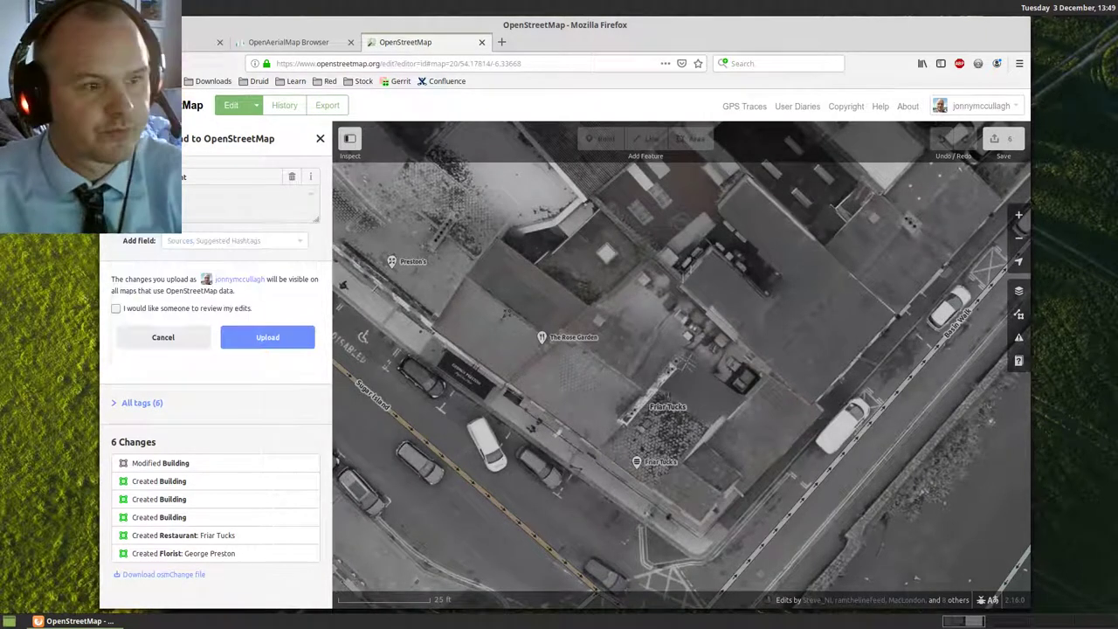
click(269, 332)
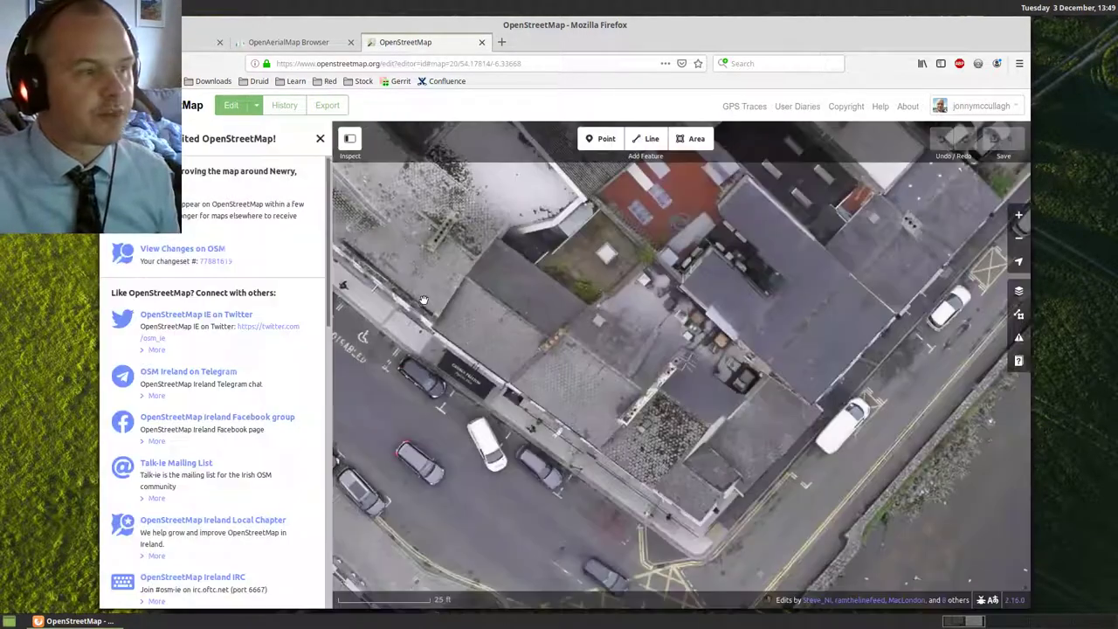
scroll(854, 302, down, 3)
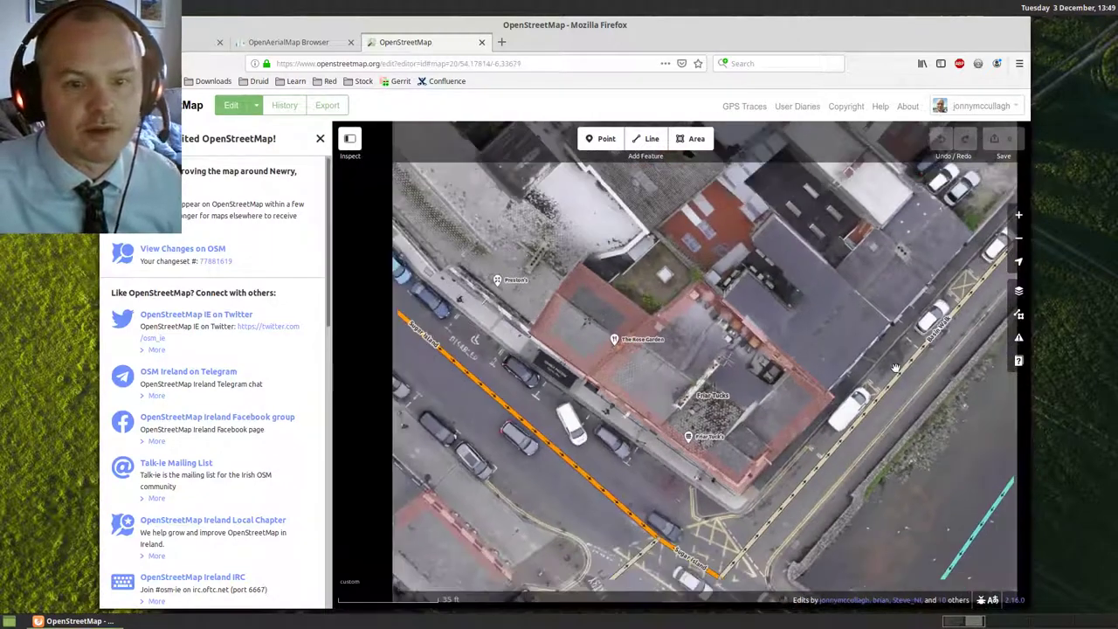
scroll(854, 301, down, 3)
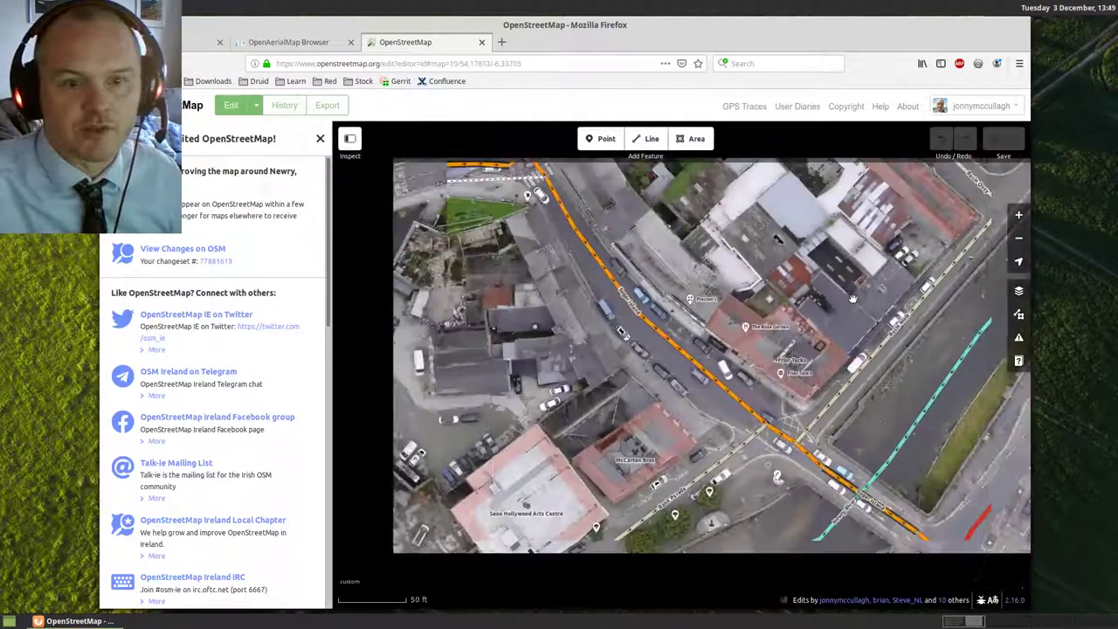
scroll(853, 301, down, 3)
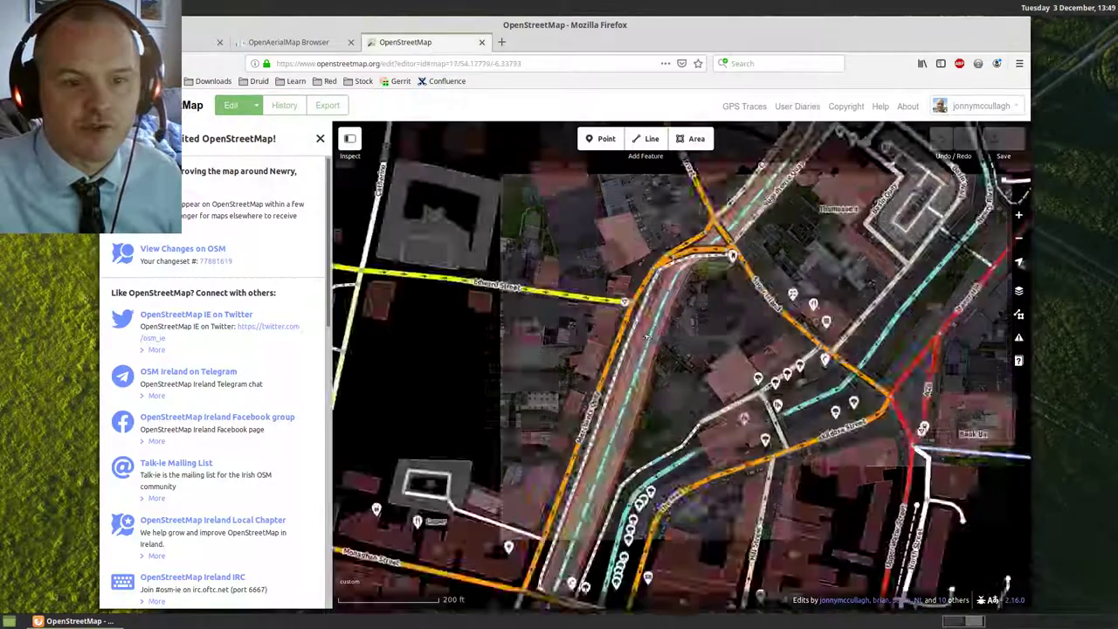
scroll(683, 337, down, 2)
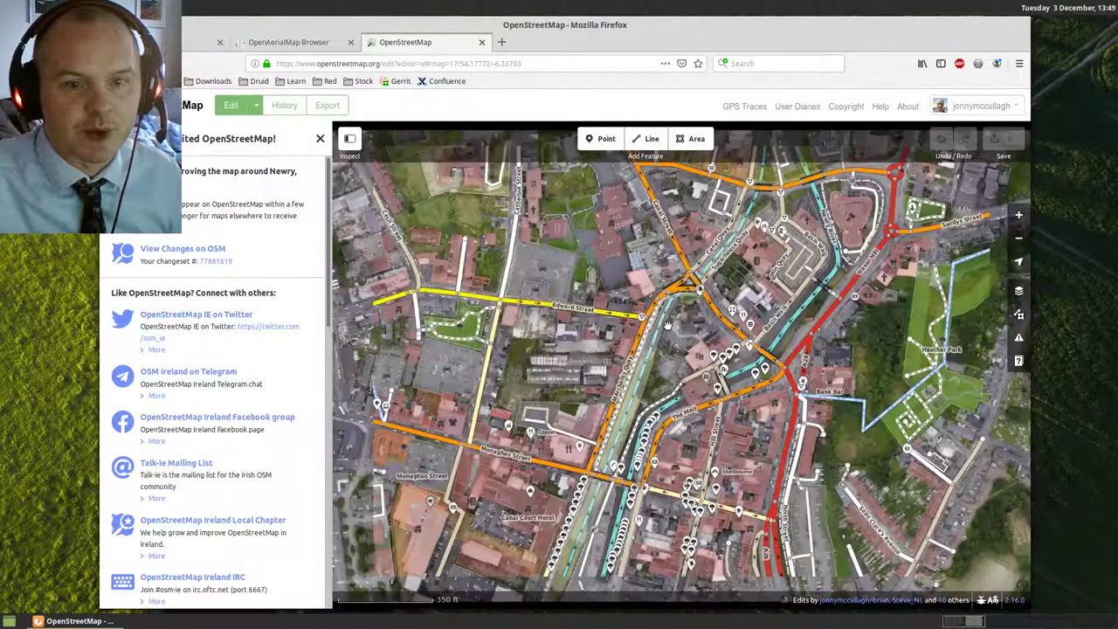